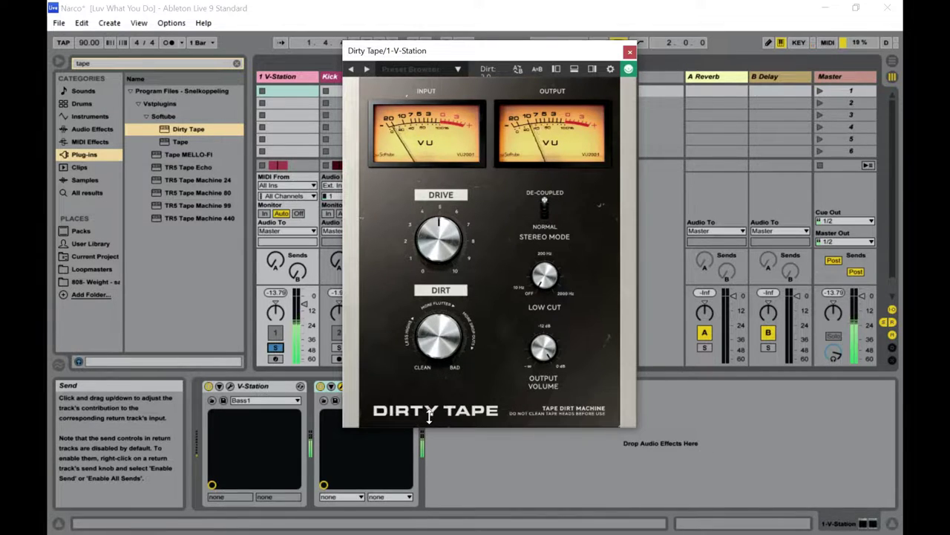
Step: Audition different Dirt amounts in Dirty Tape on the V-Station track, including 5.1, 1.7 and 7.0
drag(432, 356, 473, 187)
drag(459, 340, 369, 446)
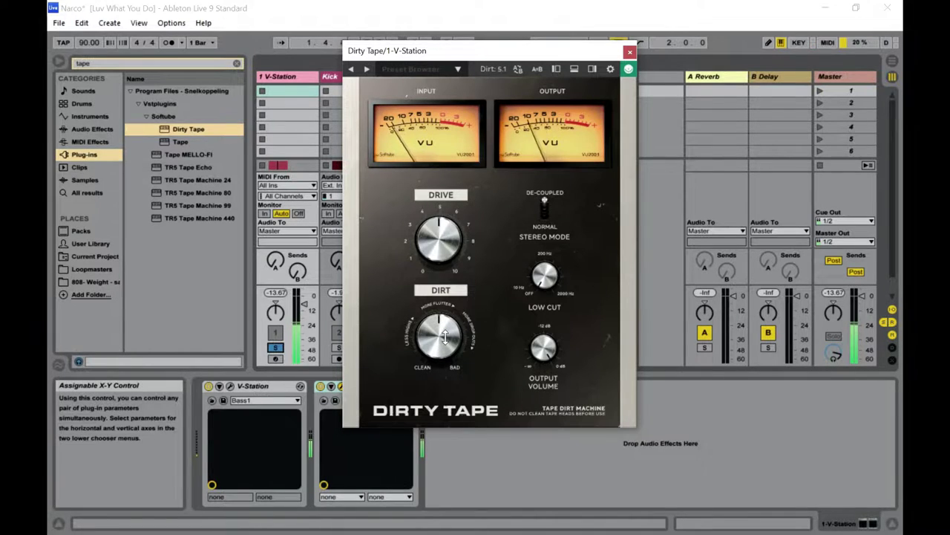
drag(431, 375, 407, 423)
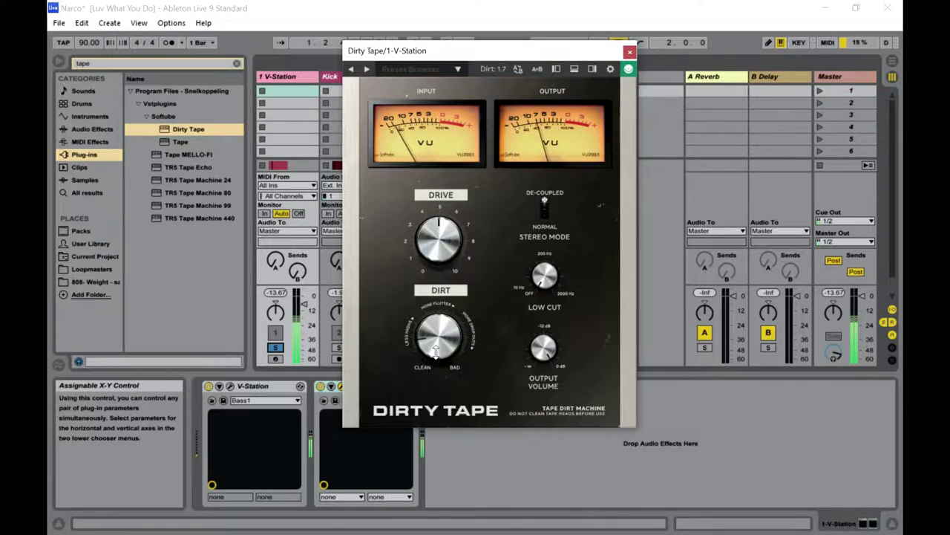
drag(435, 350, 446, 267)
drag(435, 343, 450, 283)
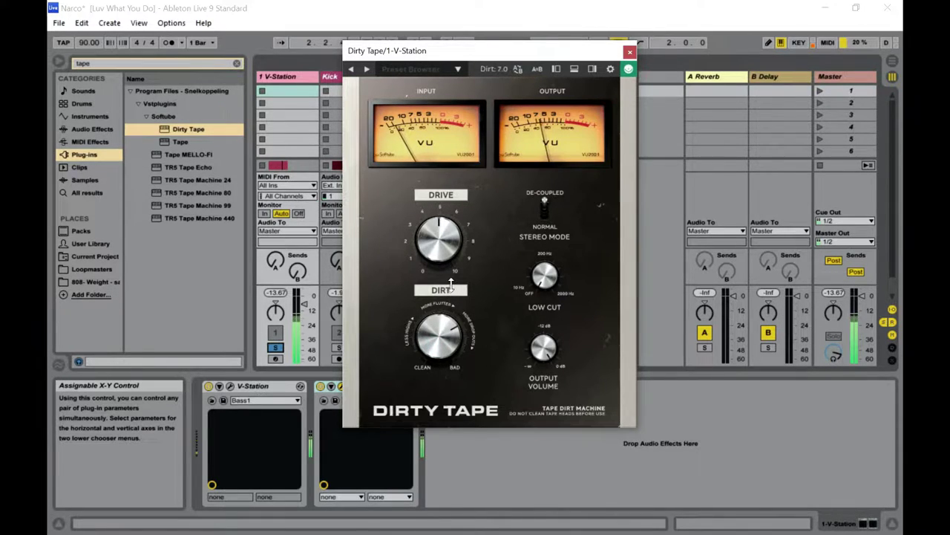
drag(440, 338, 445, 313)
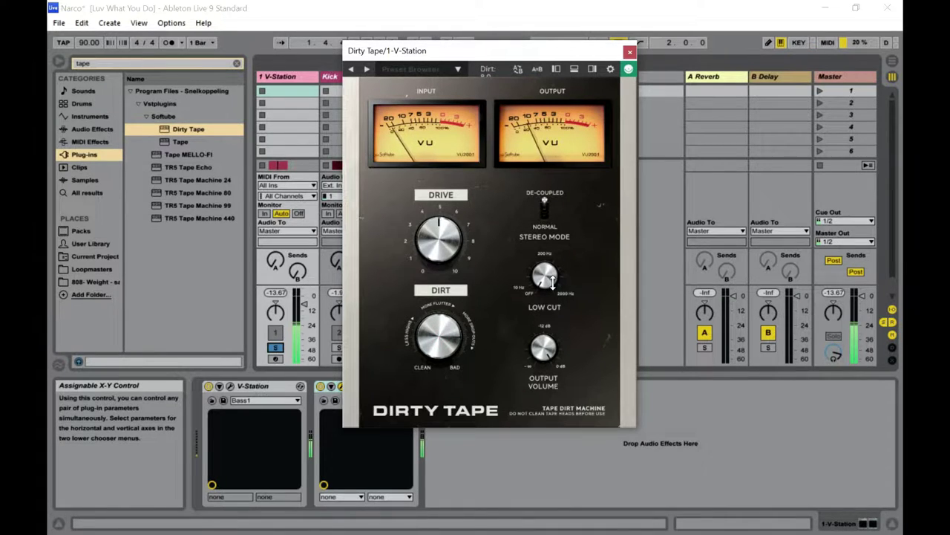
Step: Sweep the Low Cut filter up past 200 Hz and settle it between 10 Hz and 200 Hz
drag(547, 277, 539, 236)
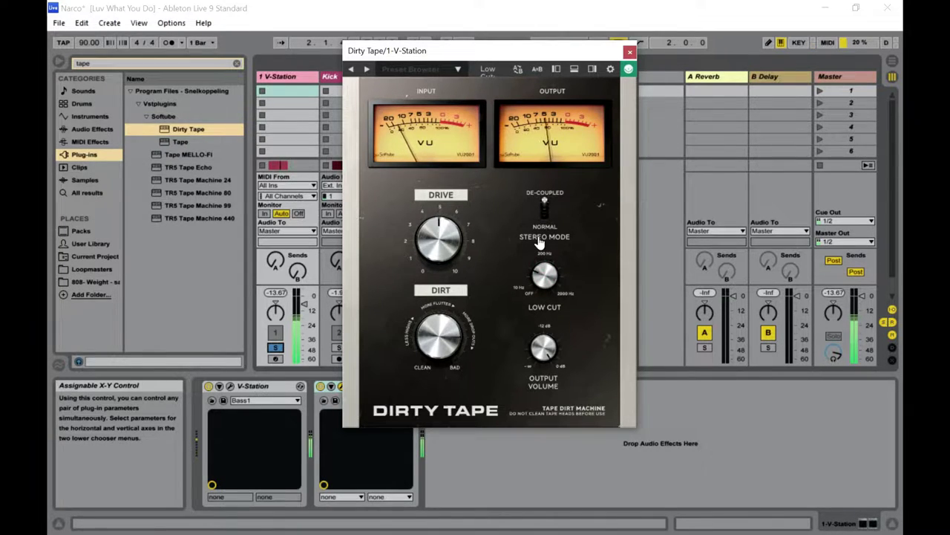
drag(550, 291, 544, 205)
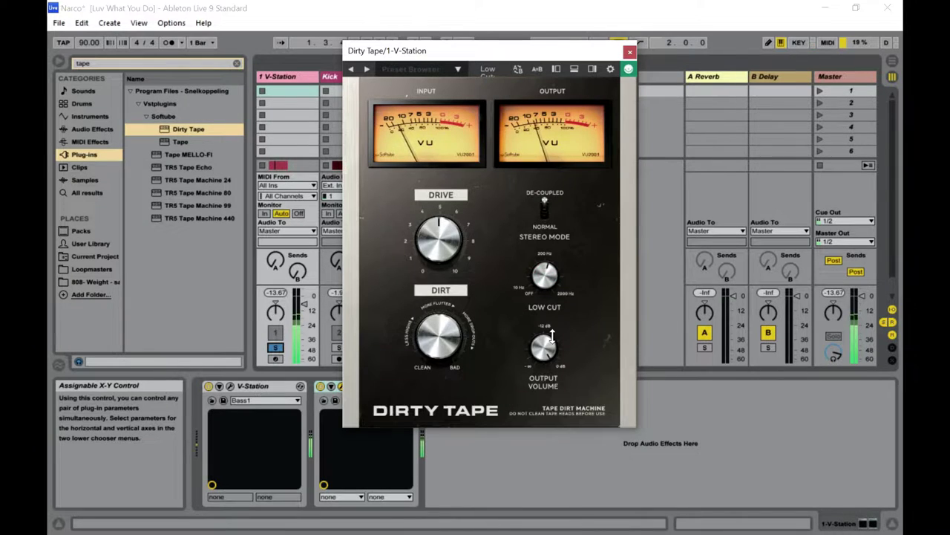
drag(541, 278, 548, 244)
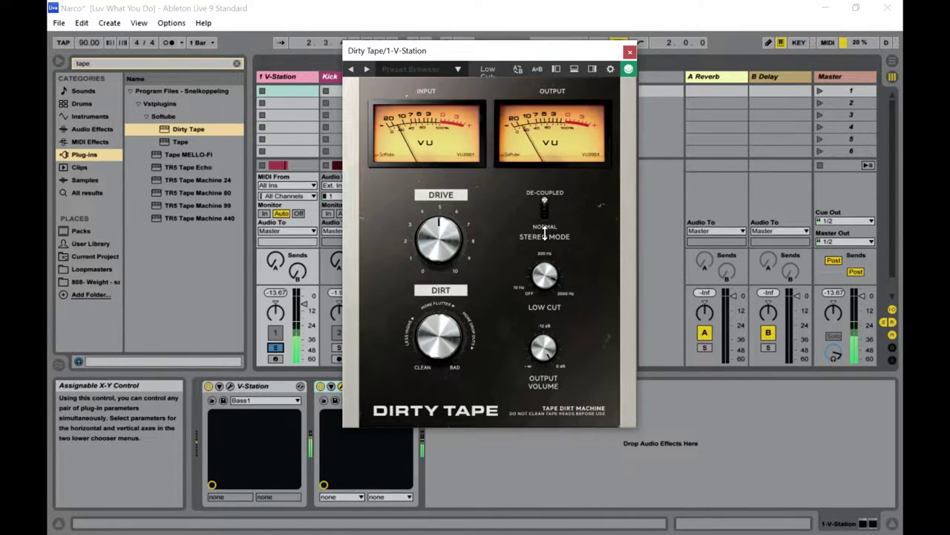
drag(544, 233, 542, 219)
drag(555, 275, 553, 276)
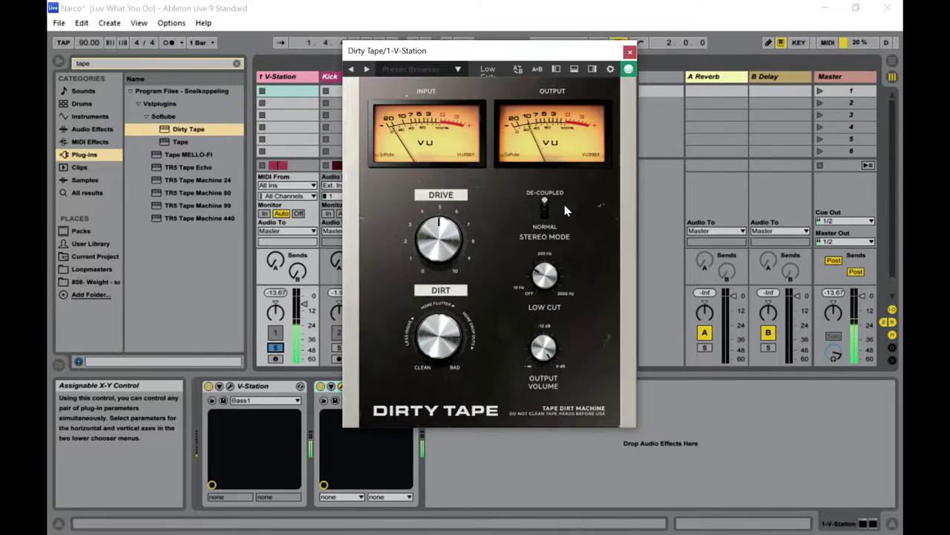
Step: Switch the stereo mode from De-coupled to Normal and try the Drive control, leaving it at 5
click(545, 205)
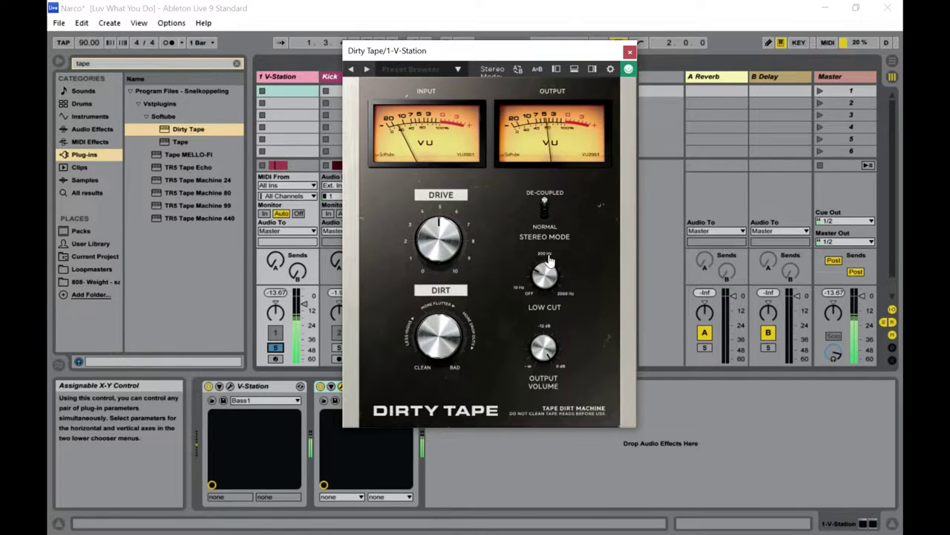
click(544, 213)
click(466, 341)
mouse_move(457, 275)
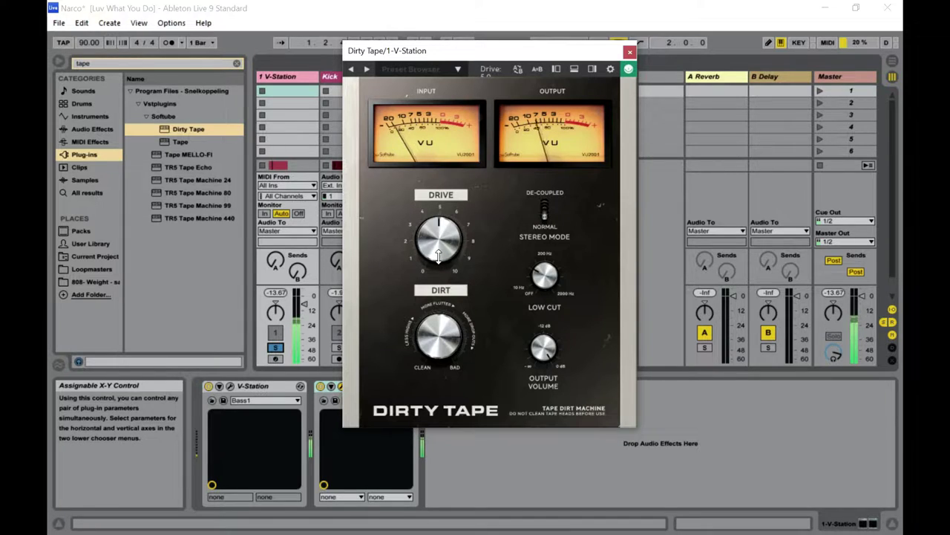
drag(431, 222, 442, 250)
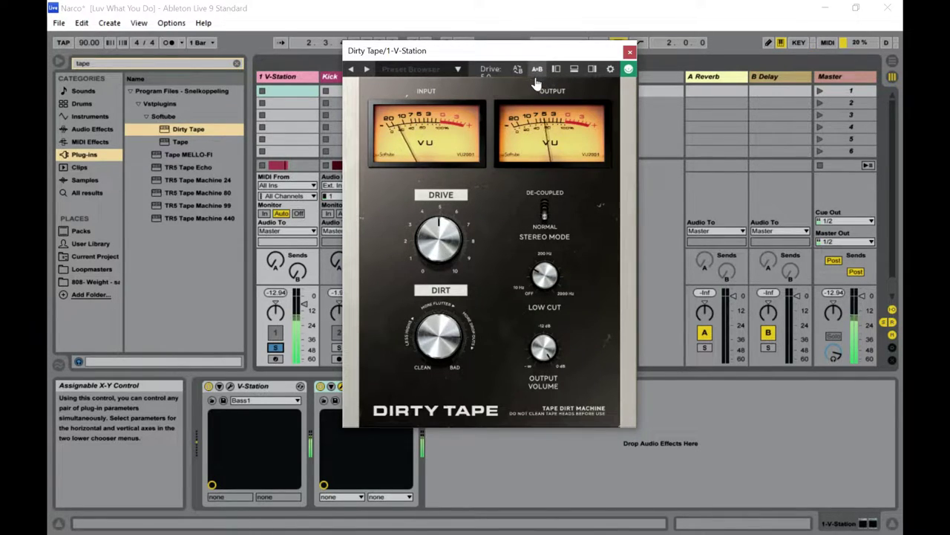
Step: Load the Beats Dust Attitude preset into Dirty Tape on the V-Station track
click(435, 69)
mouse_move(440, 83)
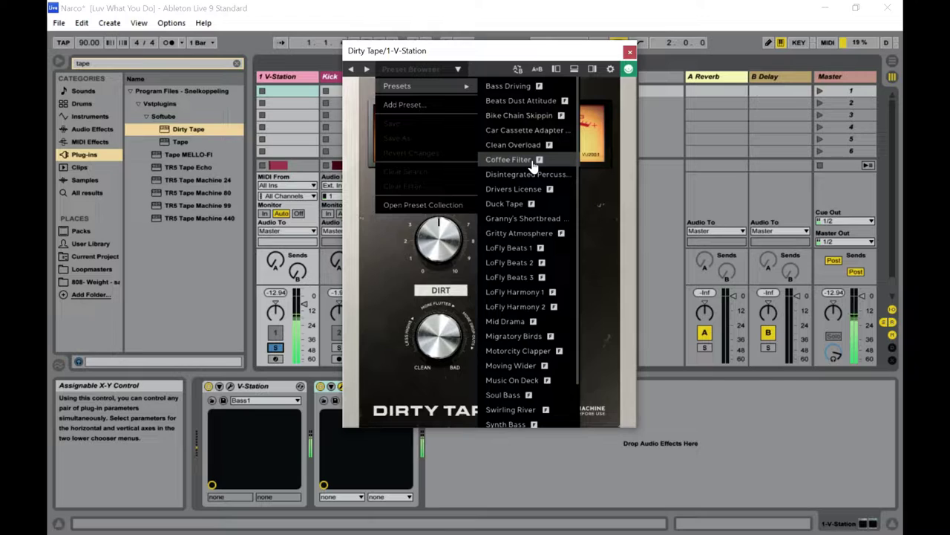
click(528, 104)
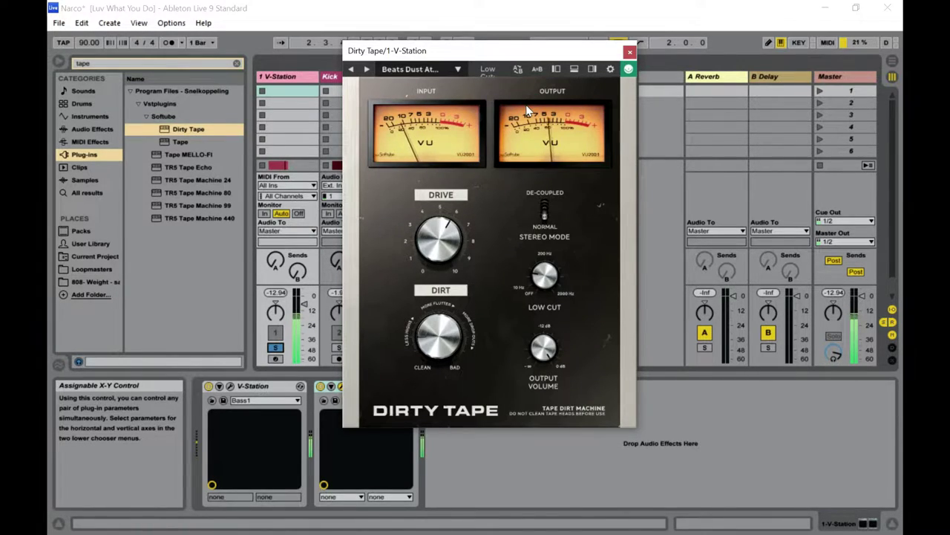
Step: Look through the full list of factory presets and load Duck Tape
click(427, 69)
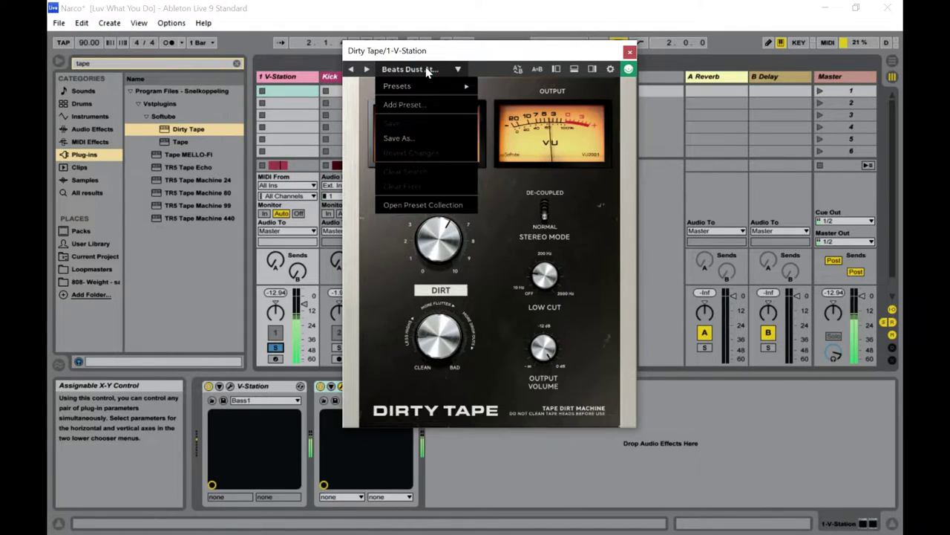
mouse_move(444, 89)
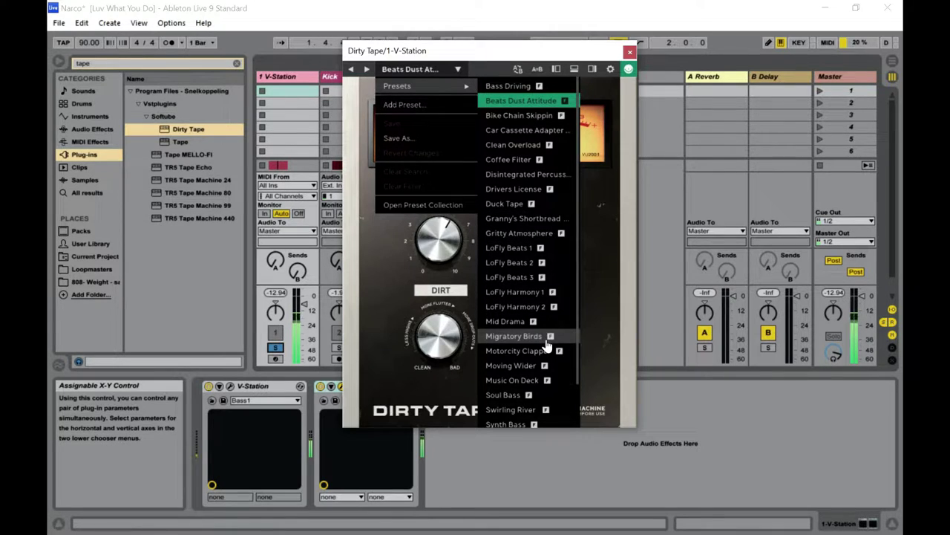
scroll(548, 345, down, 2)
scroll(547, 338, down, 1)
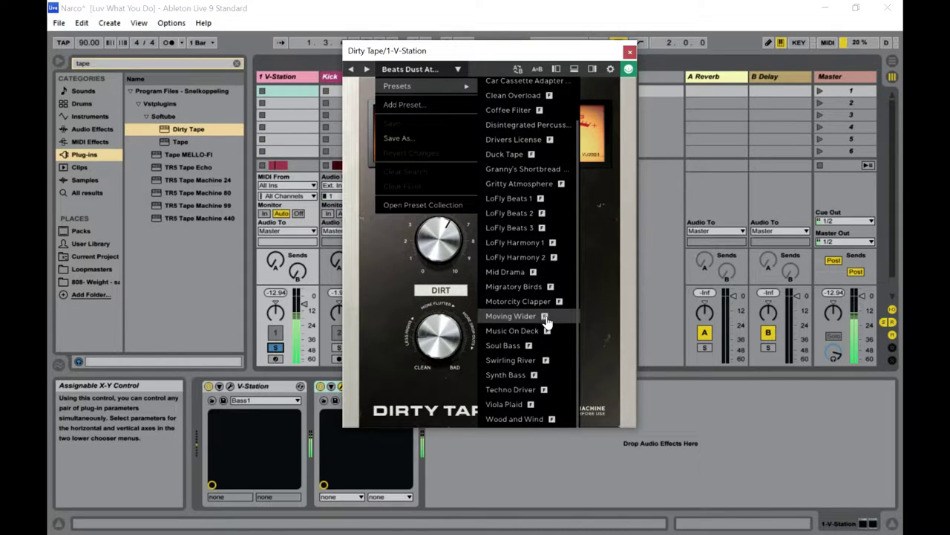
scroll(546, 316, up, 2)
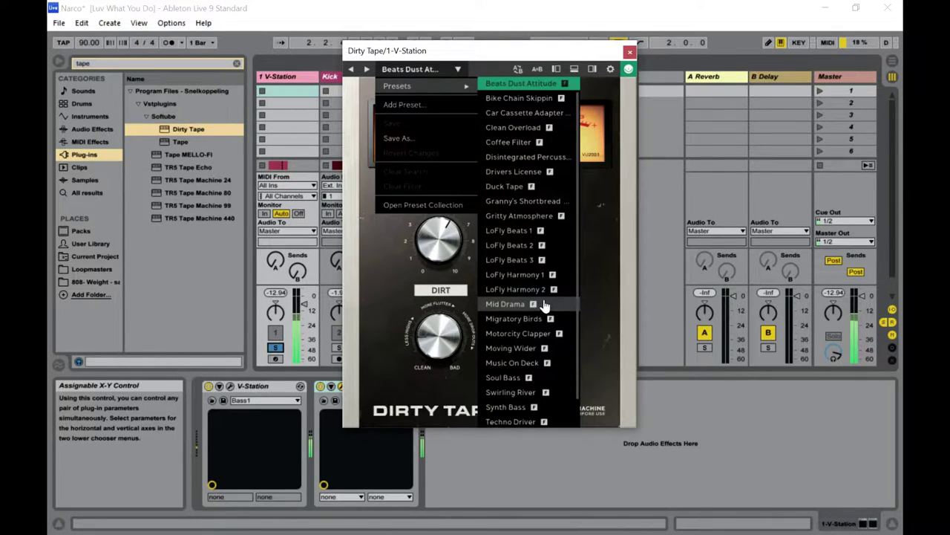
scroll(545, 305, up, 1)
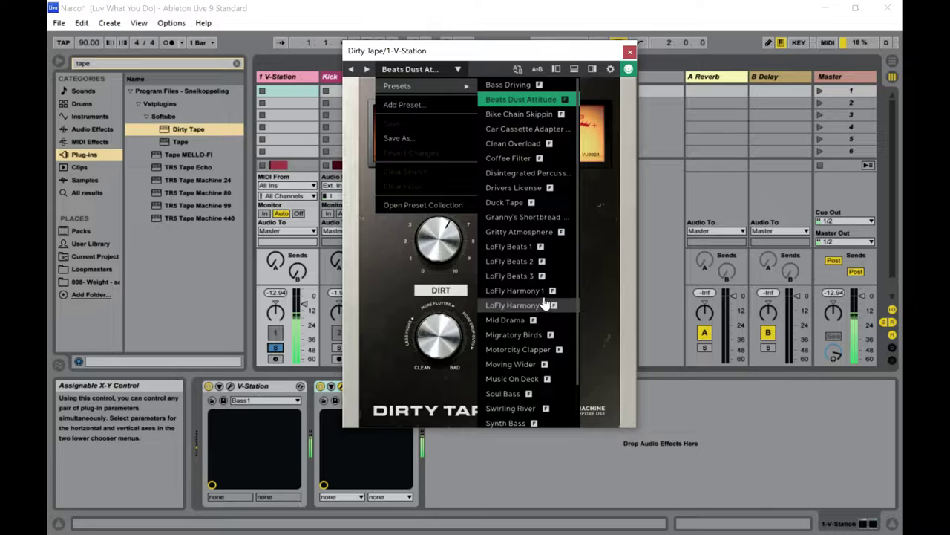
scroll(545, 303, up, 1)
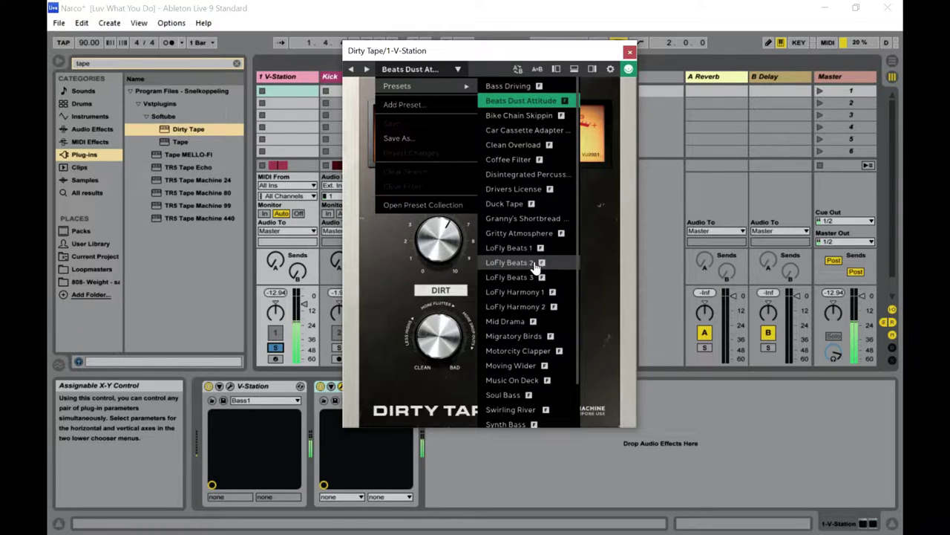
click(519, 205)
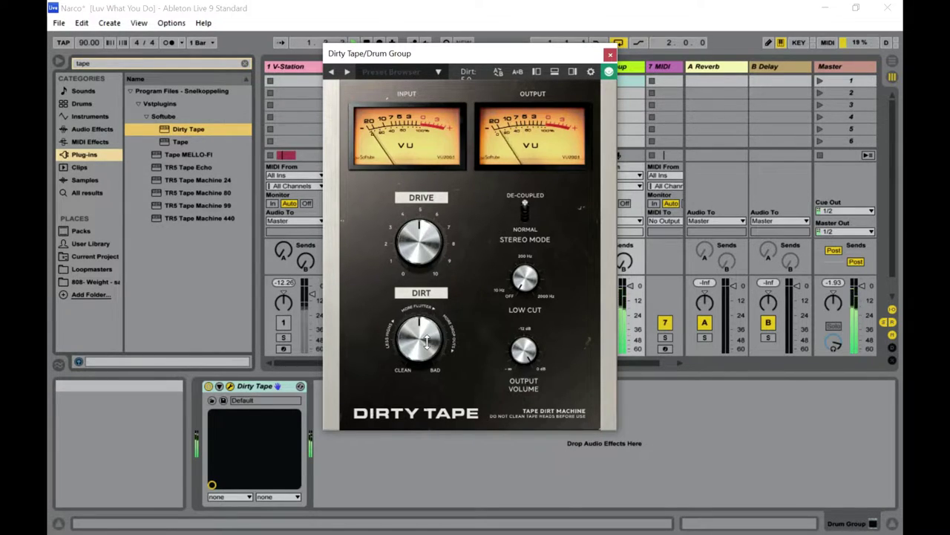
Step: Audition the drum group's Dirt amount at 2.6, 6.2, 7.6 and 8.9, switching the stereo mode to Normal
drag(424, 338, 411, 408)
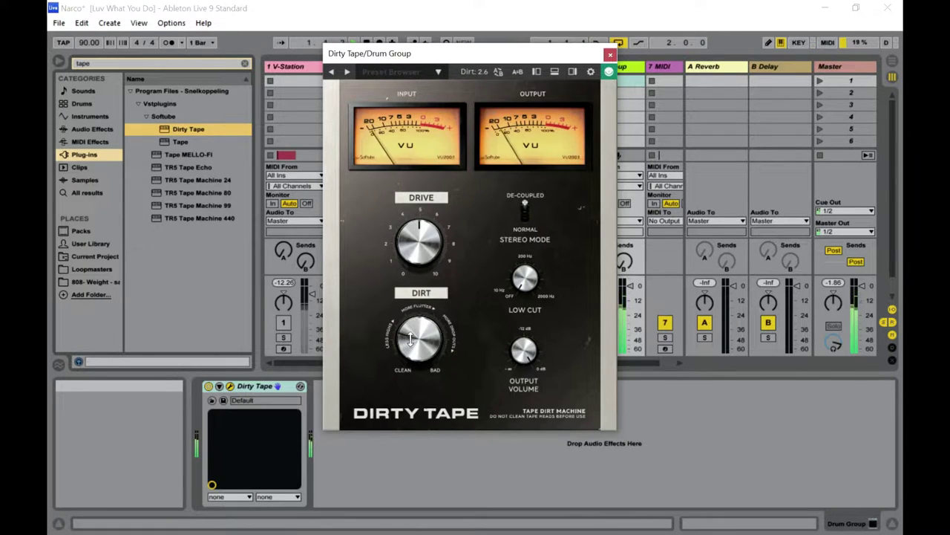
drag(416, 345, 413, 363)
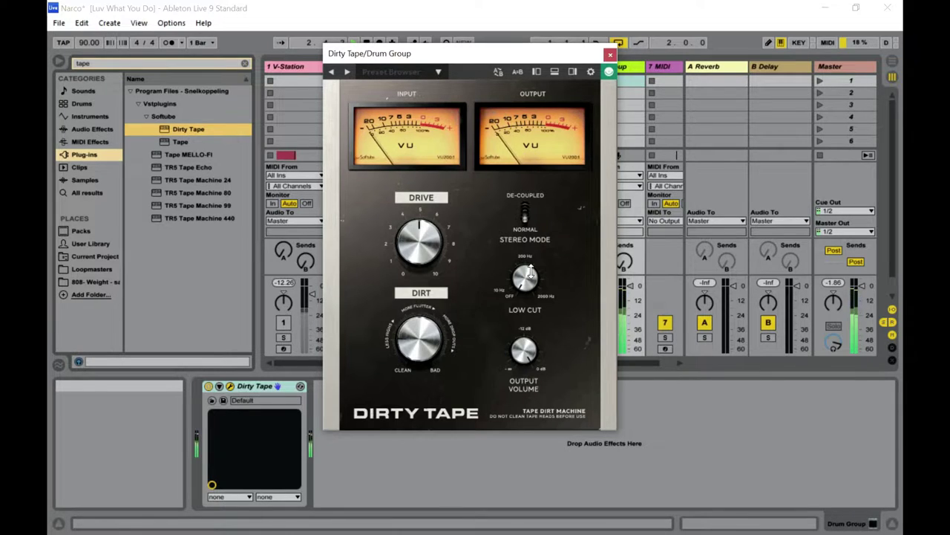
drag(431, 336, 417, 280)
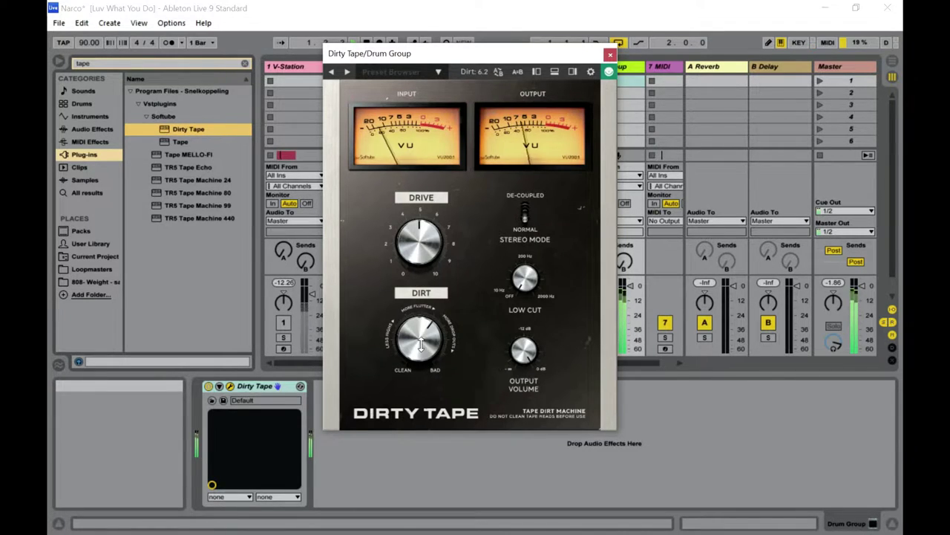
drag(421, 334, 421, 324)
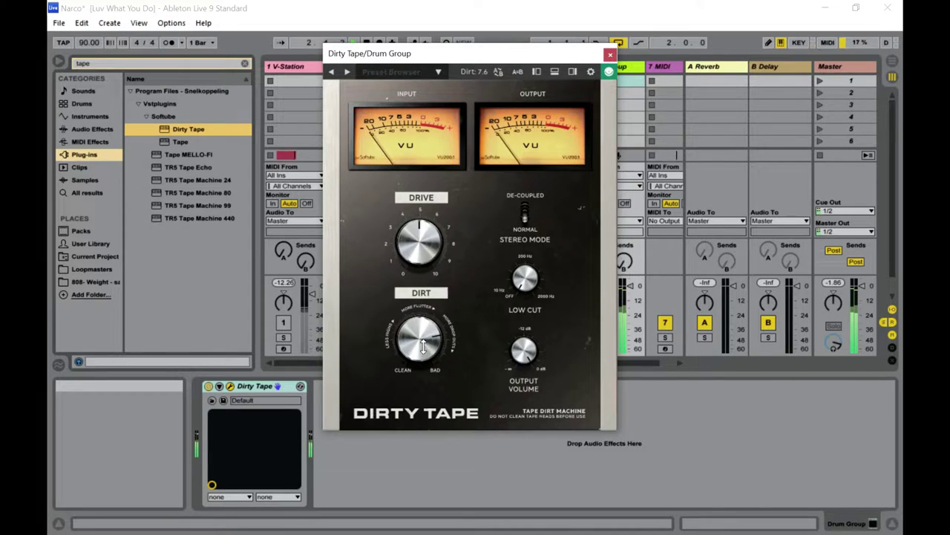
drag(422, 347, 423, 340)
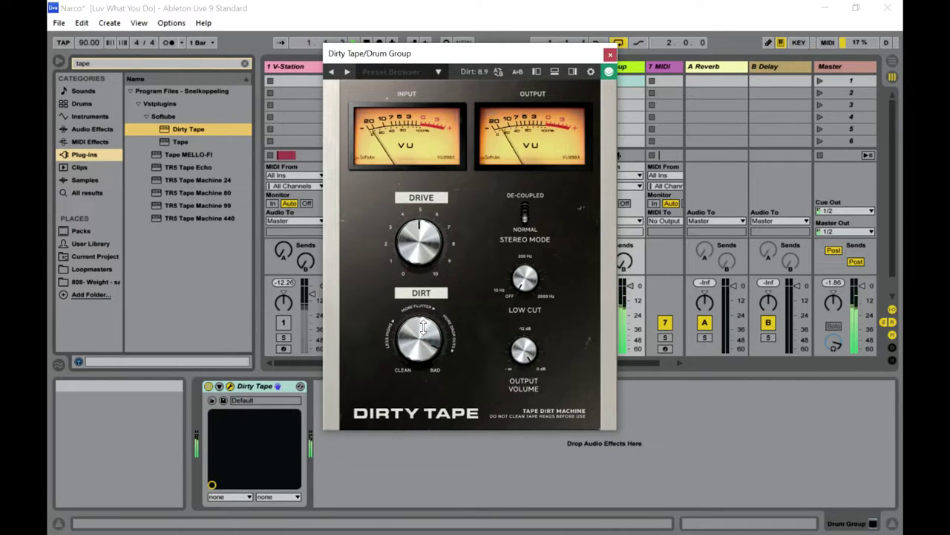
drag(422, 331, 422, 332)
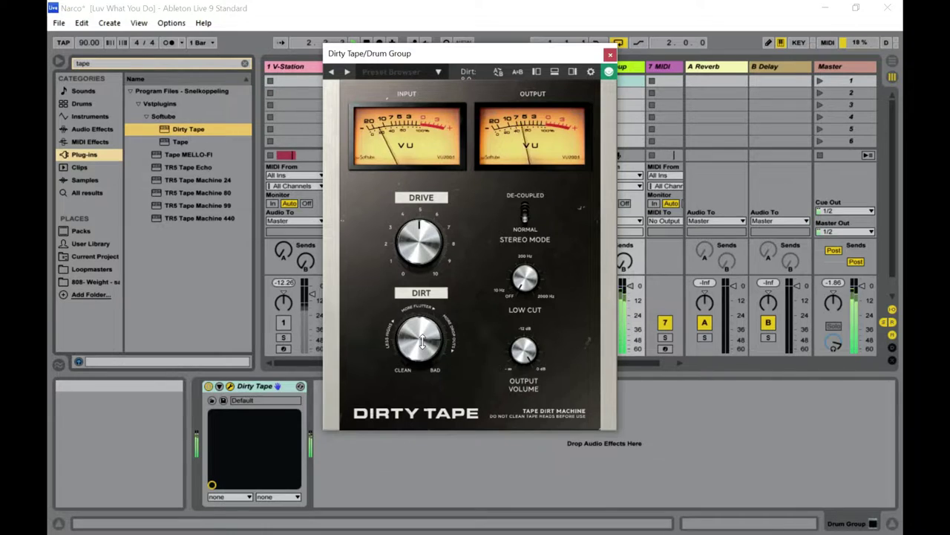
Step: Lower the drum group's Dirt amount through 7.0 to 2.2 and raise it back toward Bad
drag(422, 342, 421, 369)
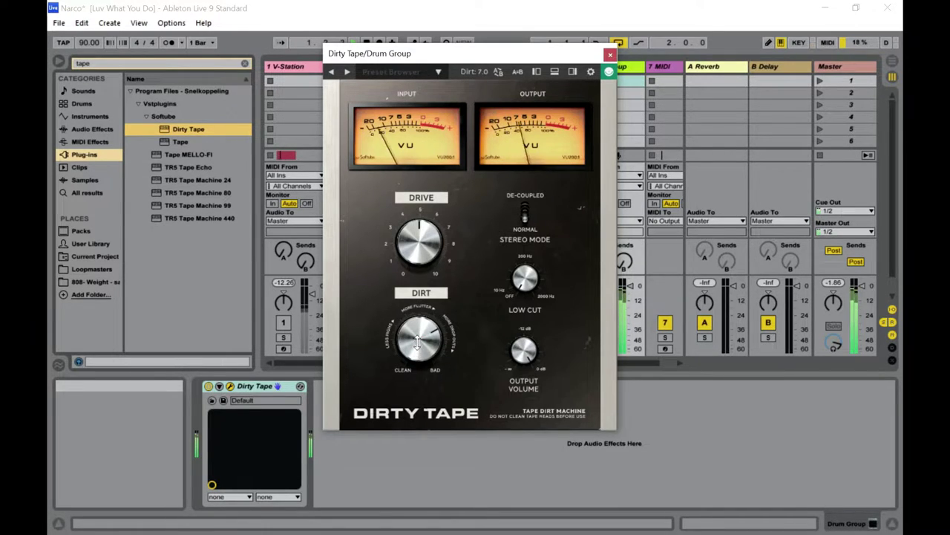
drag(417, 335, 416, 350)
drag(401, 426, 400, 443)
drag(409, 335, 408, 355)
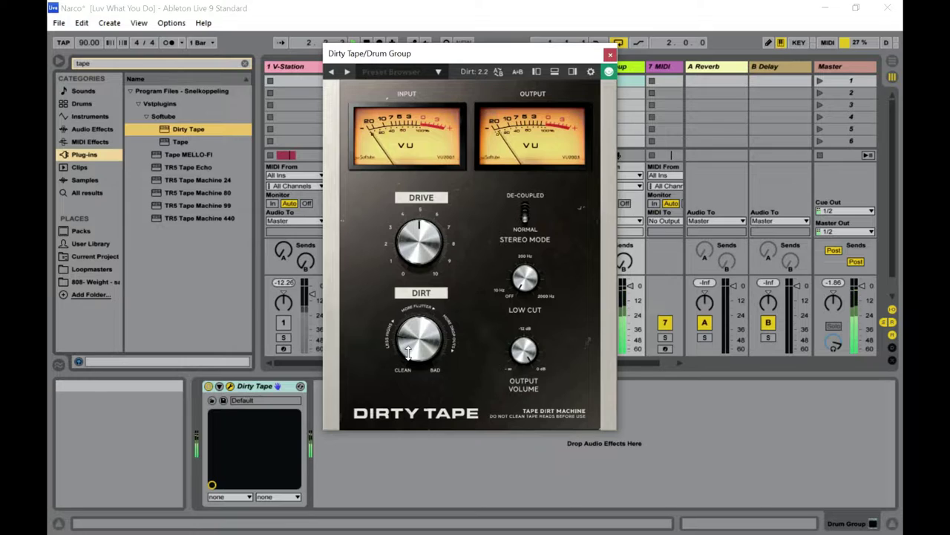
drag(408, 353, 435, 213)
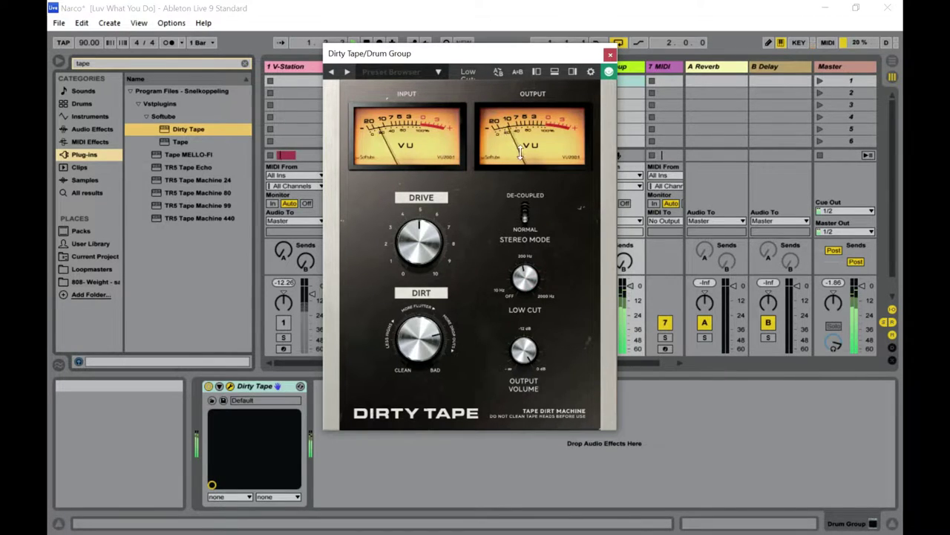
Step: Set the drum group's Low Cut between 10 Hz and 200 Hz and its Dirt amount to 7.5
drag(532, 278, 532, 248)
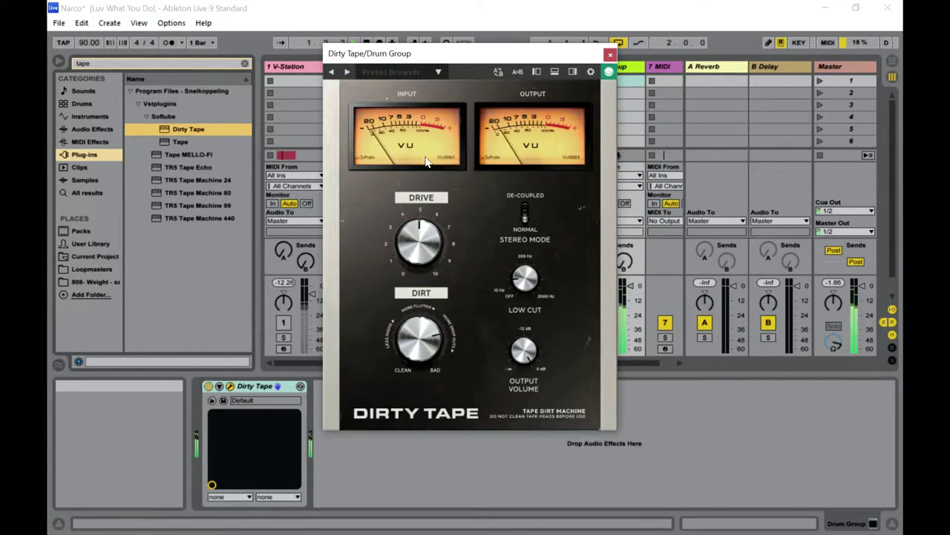
mouse_move(423, 332)
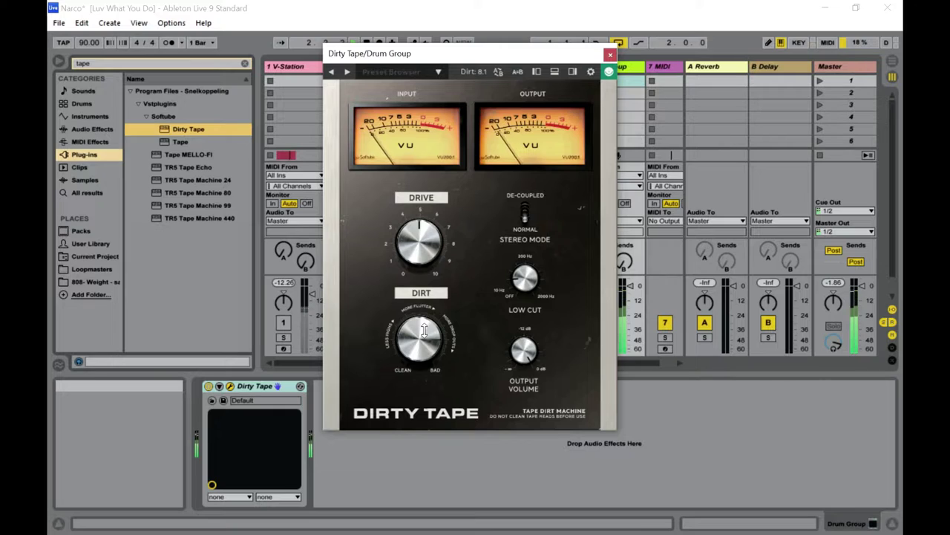
drag(423, 332, 415, 346)
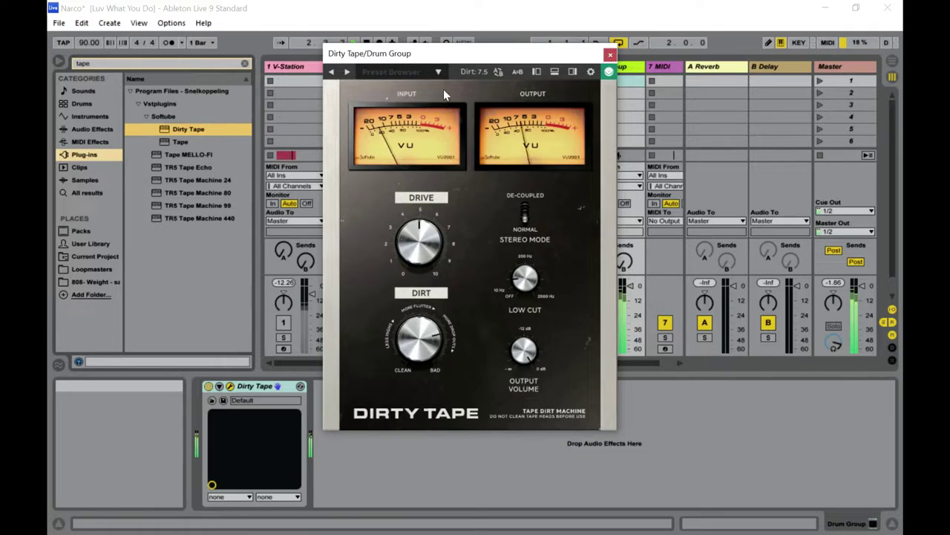
Step: Load the Bass Driving preset into Dirty Tape on the drum group
click(404, 72)
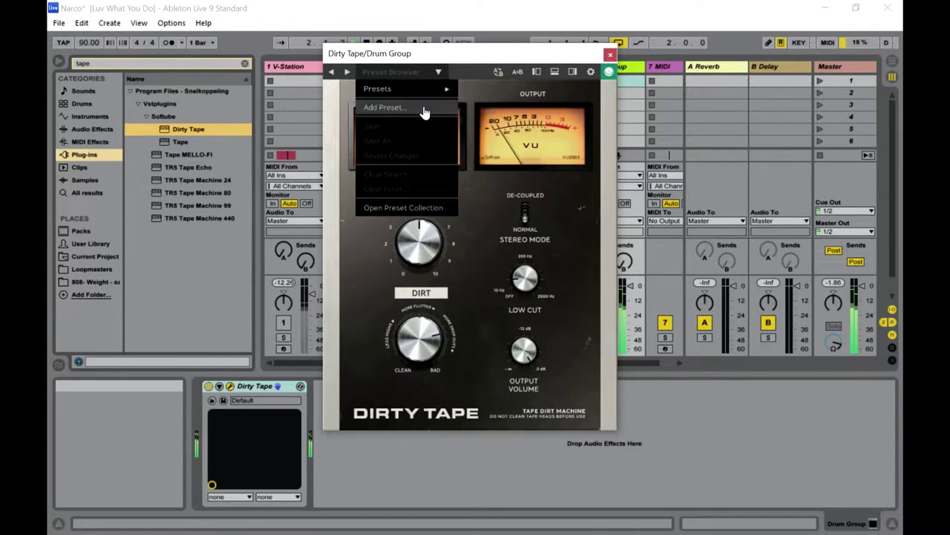
mouse_move(430, 90)
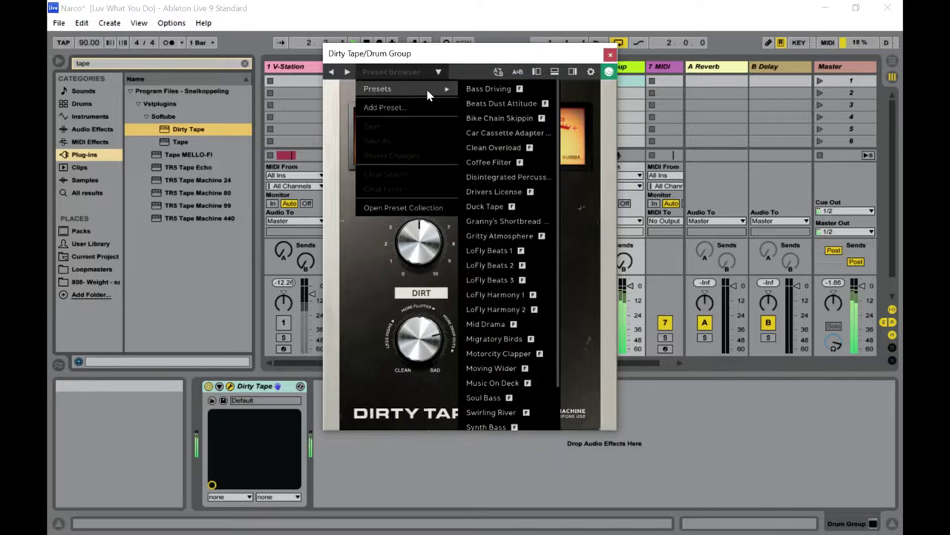
click(514, 89)
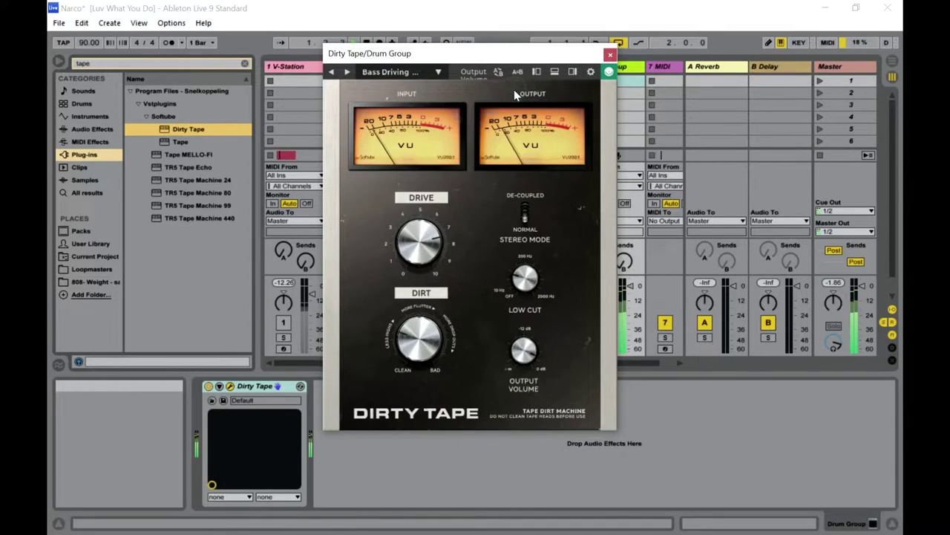
Step: Load the Duck Tape preset into Dirty Tape on the drum group and set Drive to about 5
click(415, 76)
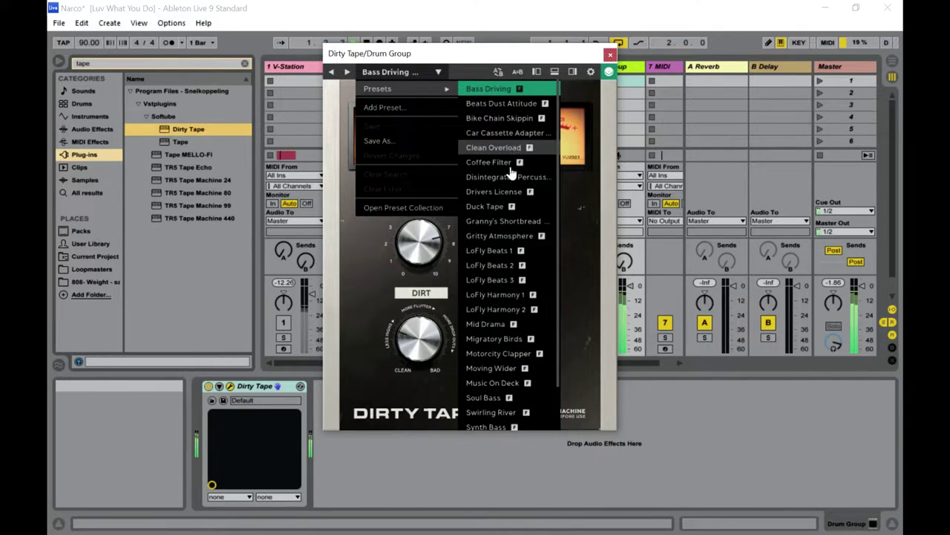
click(486, 206)
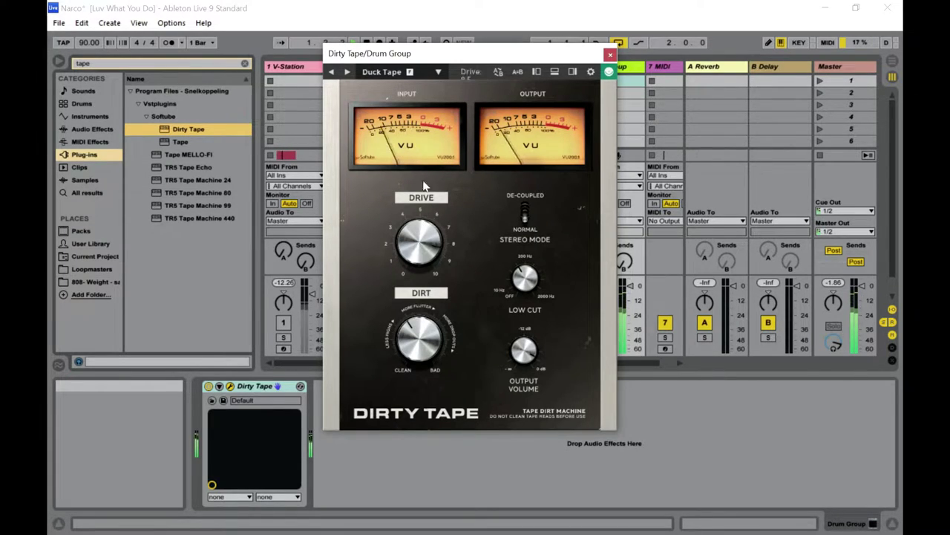
double_click(420, 242)
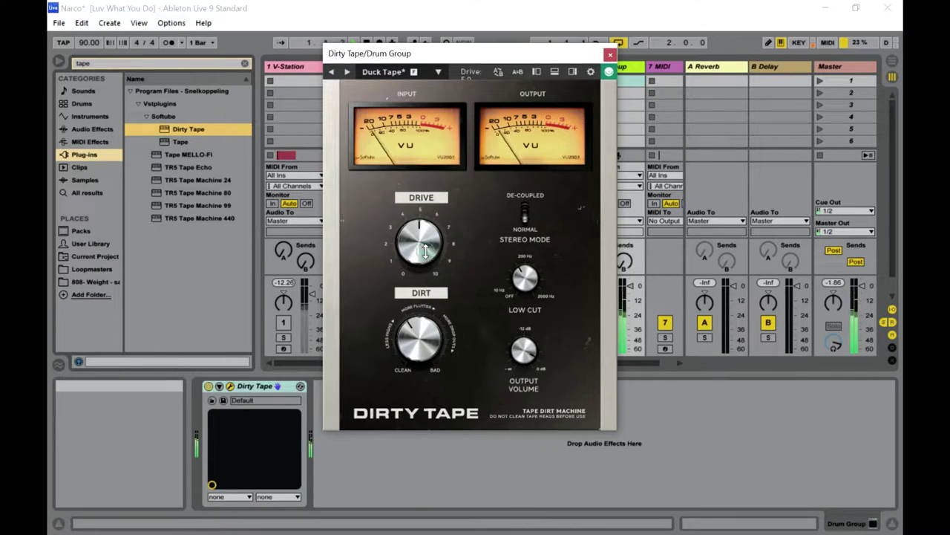
scroll(425, 251, up, 1)
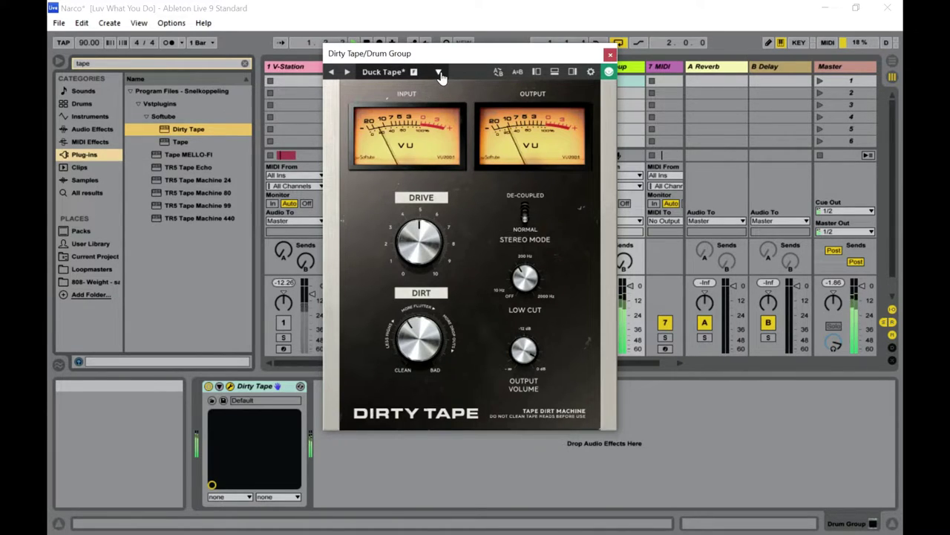
mouse_move(427, 223)
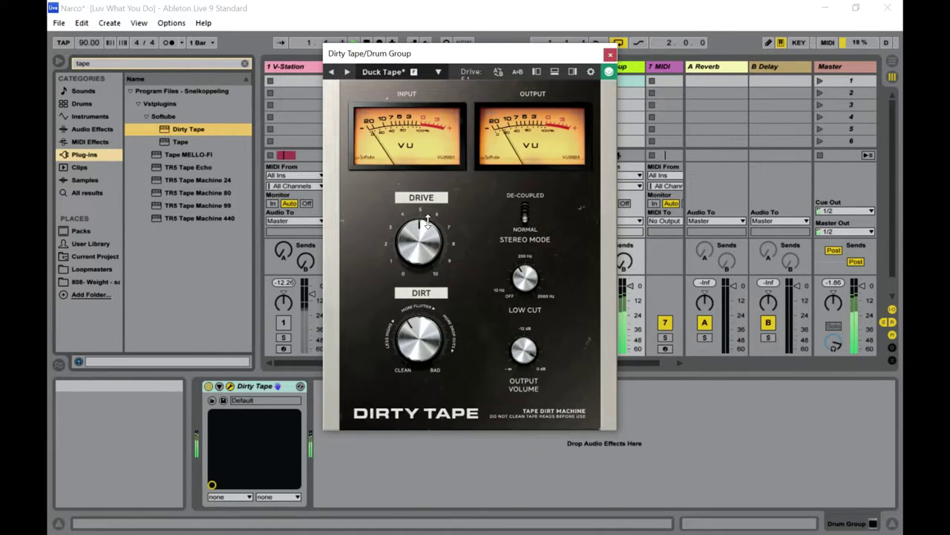
Step: Load the LoFly Beats 1 preset into Dirty Tape on the drum group
click(439, 72)
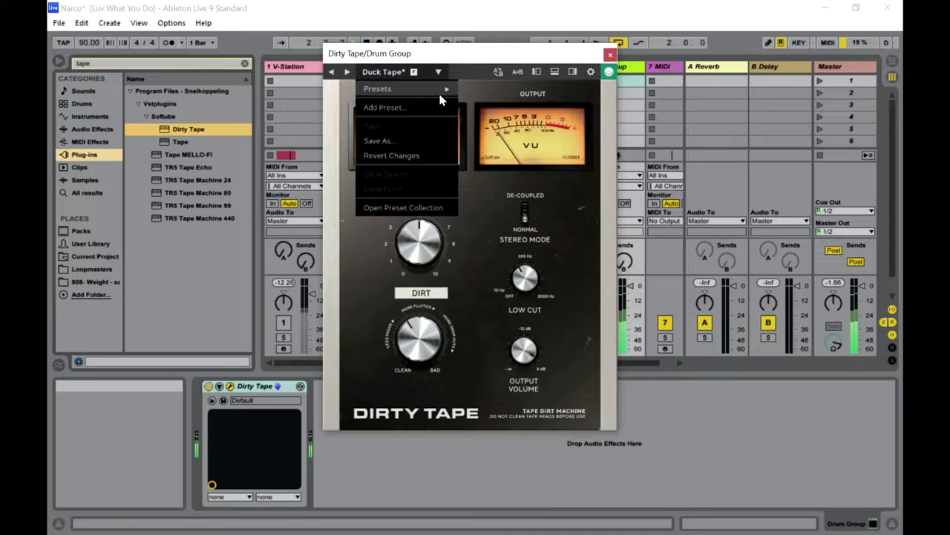
mouse_move(443, 92)
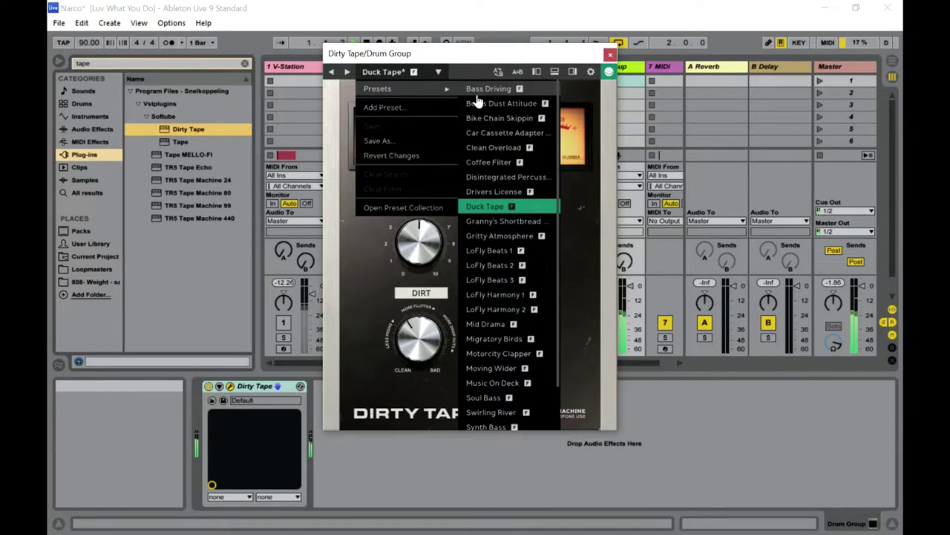
scroll(512, 197, down, 1)
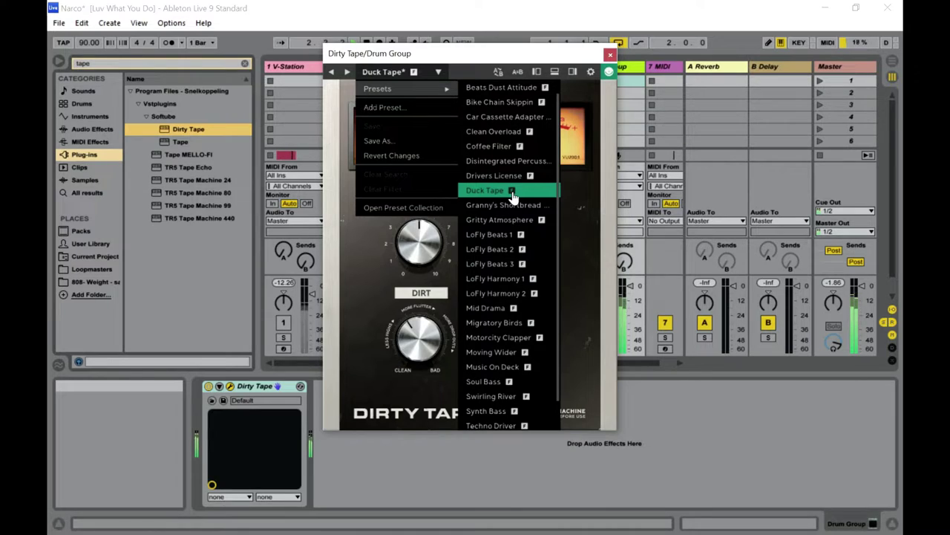
scroll(510, 253, up, 1)
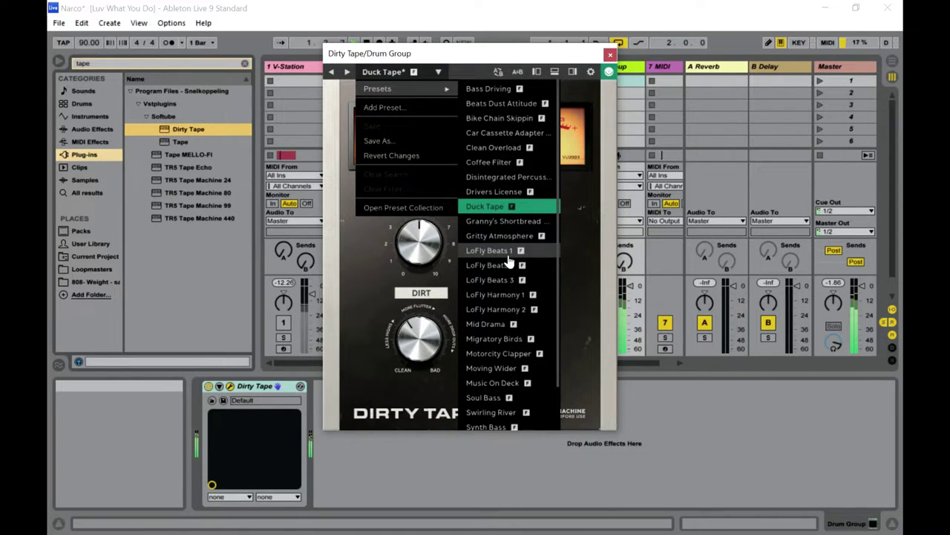
click(490, 250)
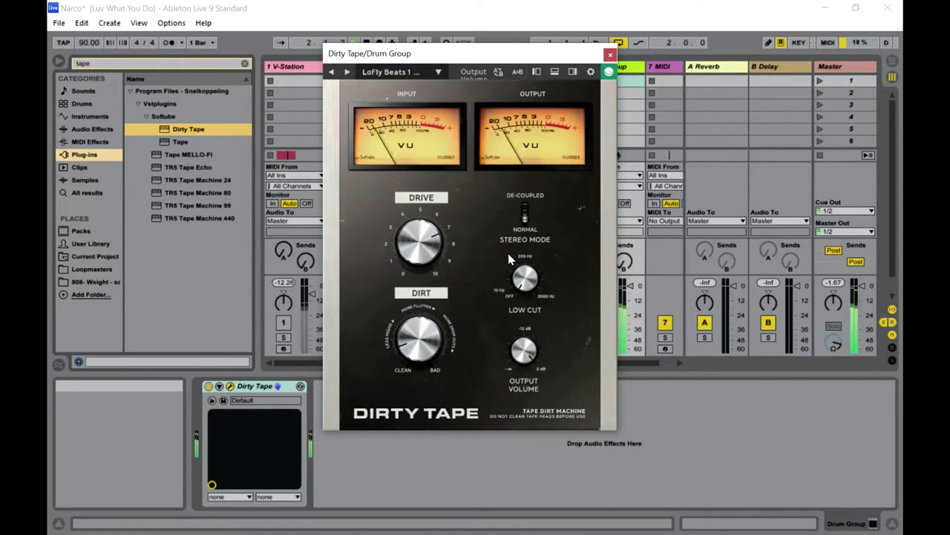
Step: Lower the drum group's Drive to 5.4 and raise its Low Cut to between 10 Hz and 200 Hz
drag(432, 245, 428, 279)
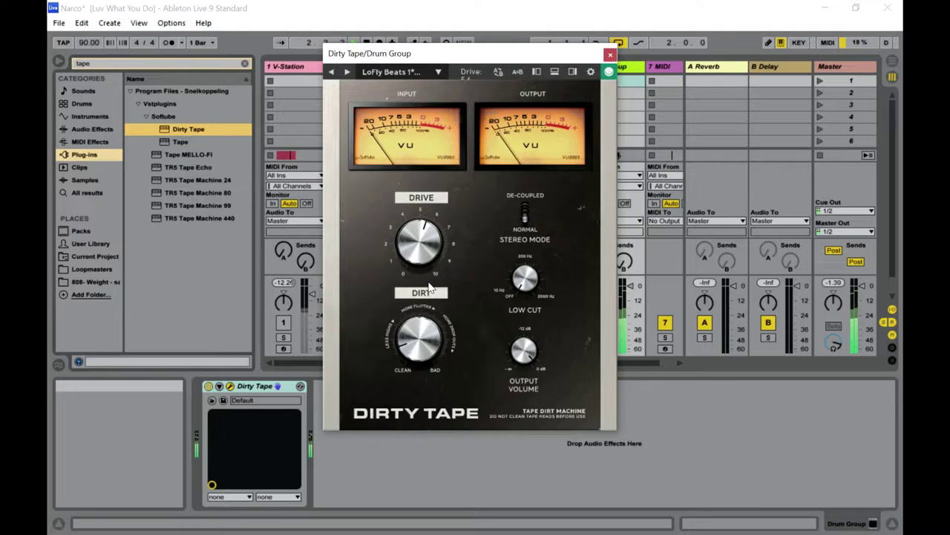
click(525, 279)
drag(525, 281, 517, 245)
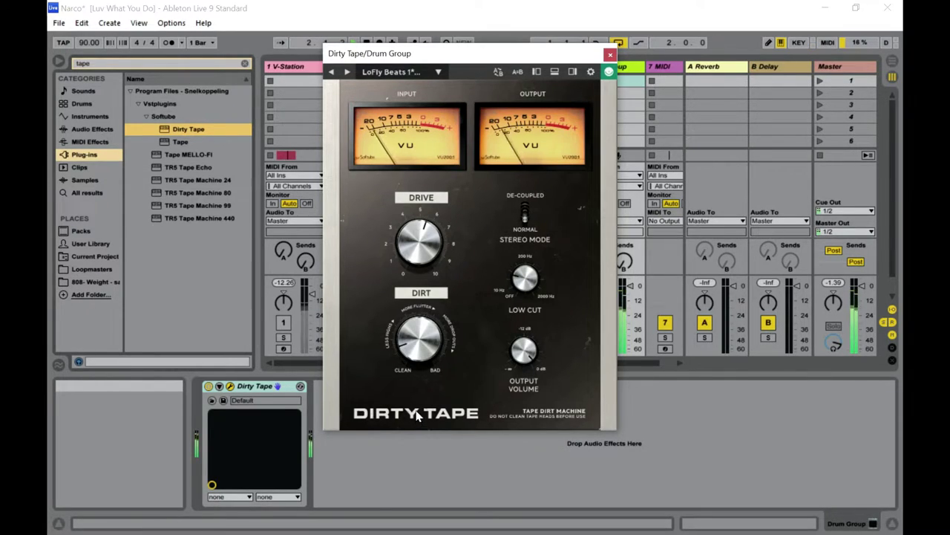
Step: Load the LoFly Beats 2 preset on the drum group and lower Drive to about 6
click(400, 74)
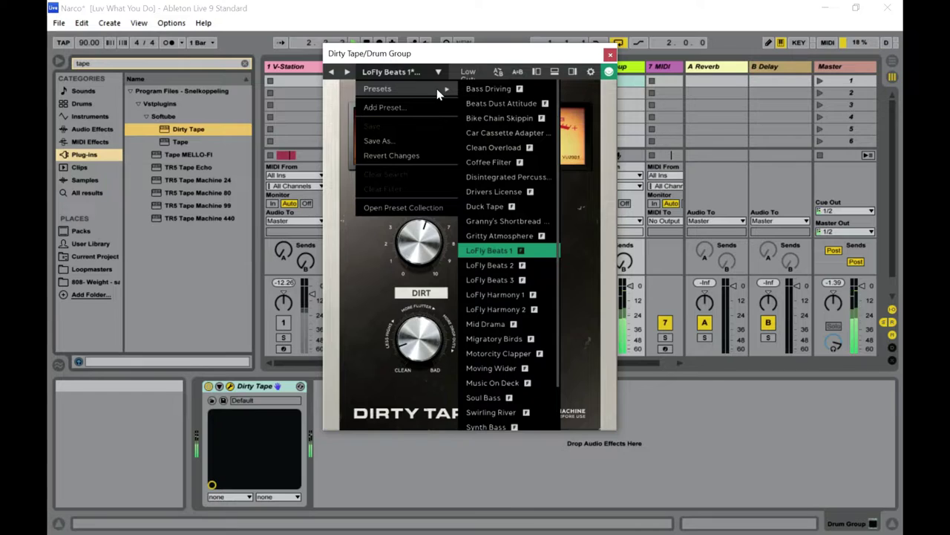
click(520, 265)
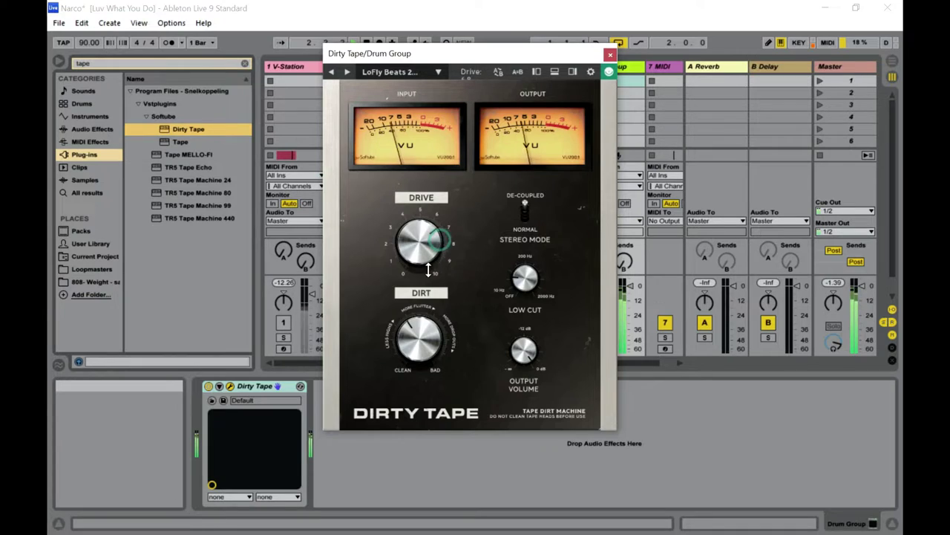
drag(427, 272, 420, 269)
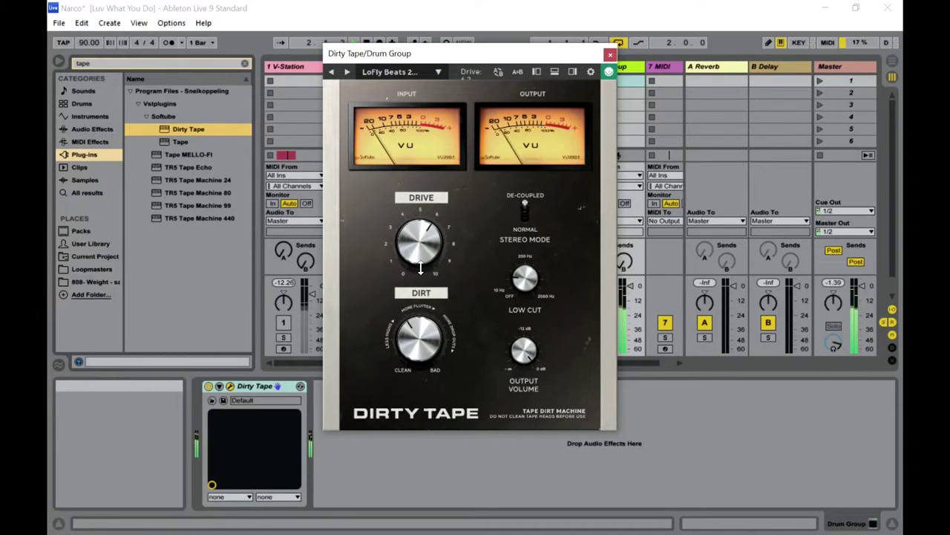
Step: Switch the drum group's stereo mode to Normal and audition Drive amounts including 7.1 and 7.0
click(524, 215)
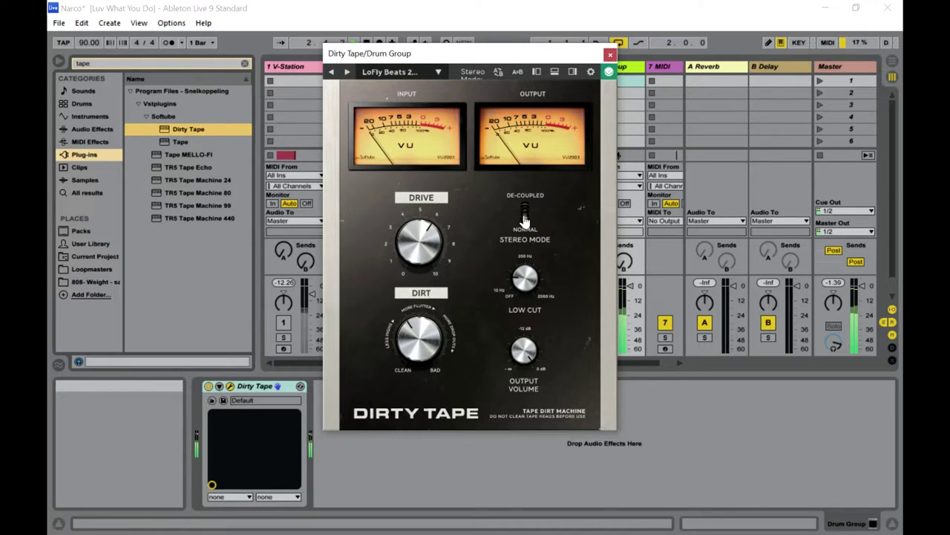
click(415, 232)
drag(414, 232, 415, 213)
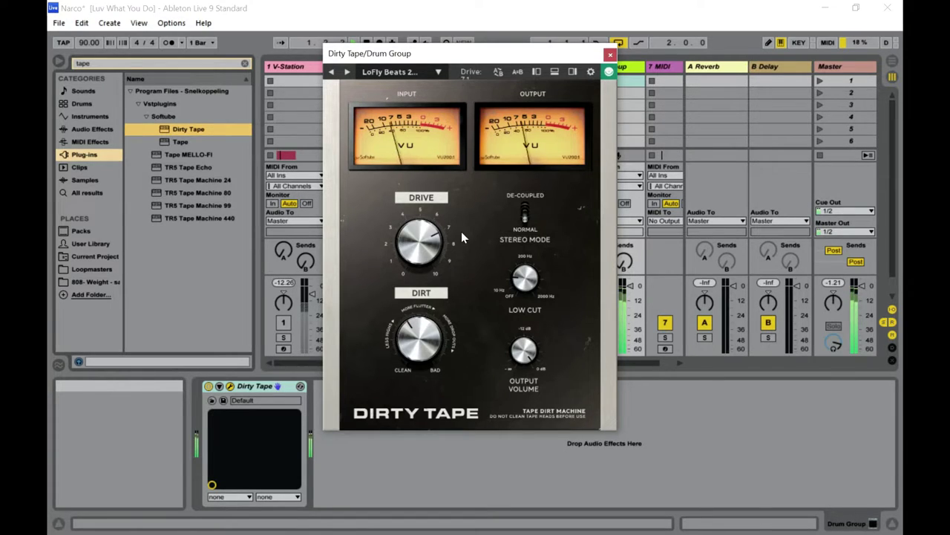
drag(420, 226, 404, 267)
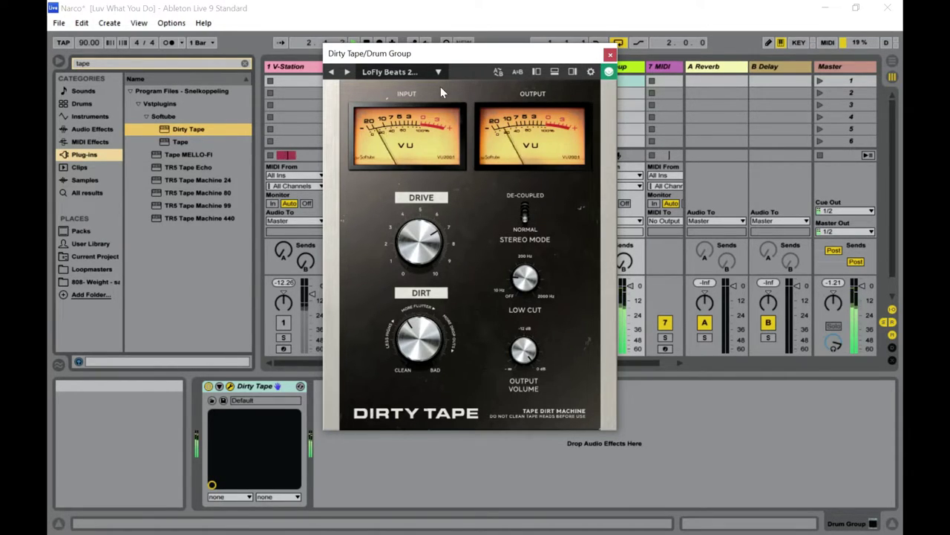
mouse_move(421, 245)
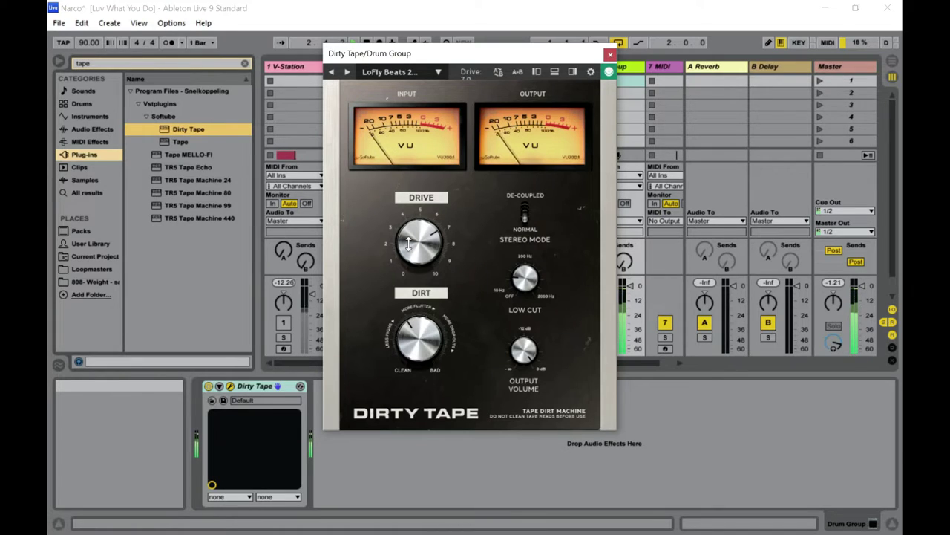
drag(421, 245, 436, 274)
mouse_move(421, 232)
drag(421, 233, 422, 235)
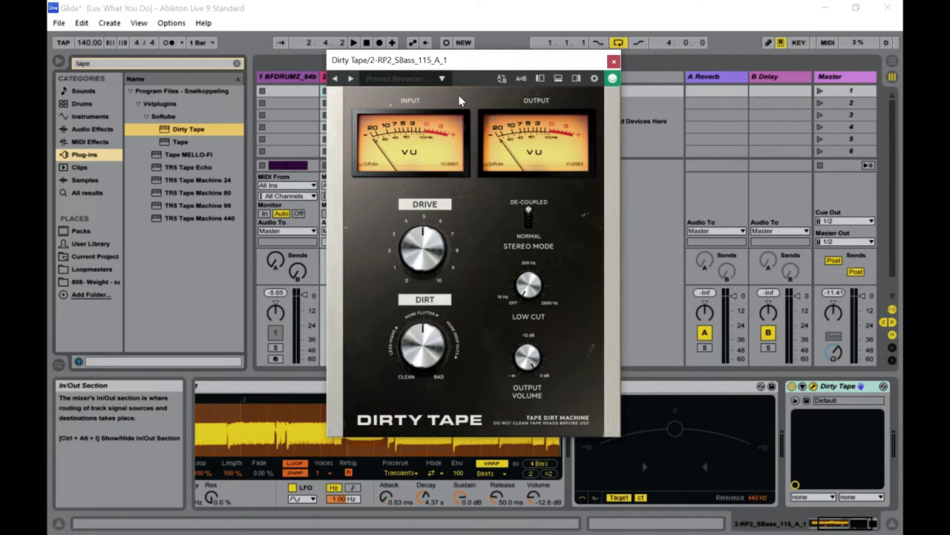
Step: Play the bass track, load the Bass Driving preset into its Dirty Tape, and adjust Drive to about 8 and Dirt to 5.7
key(space)
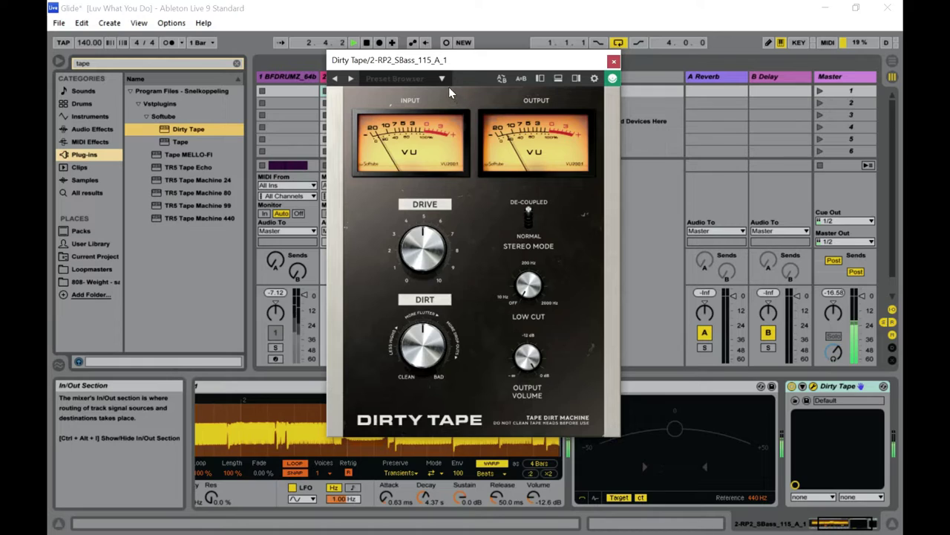
click(421, 78)
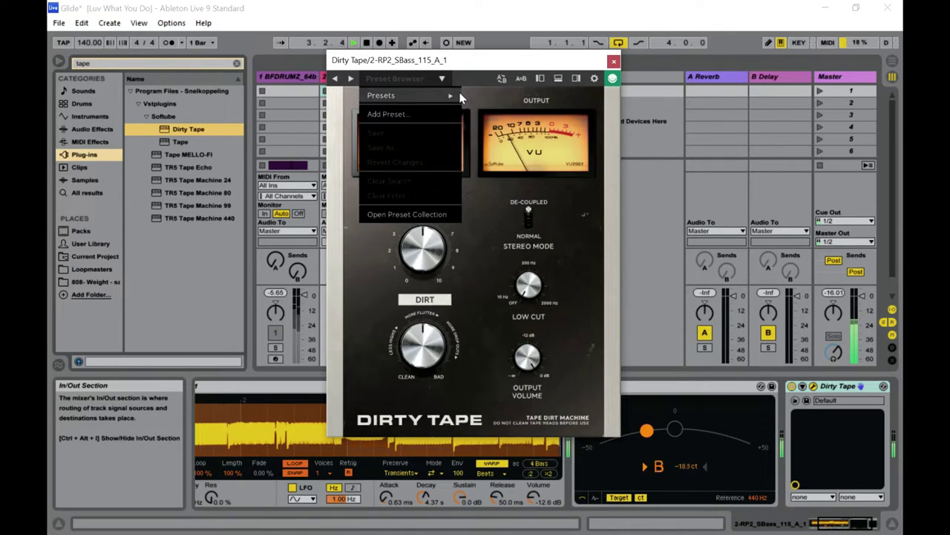
mouse_move(452, 96)
click(477, 97)
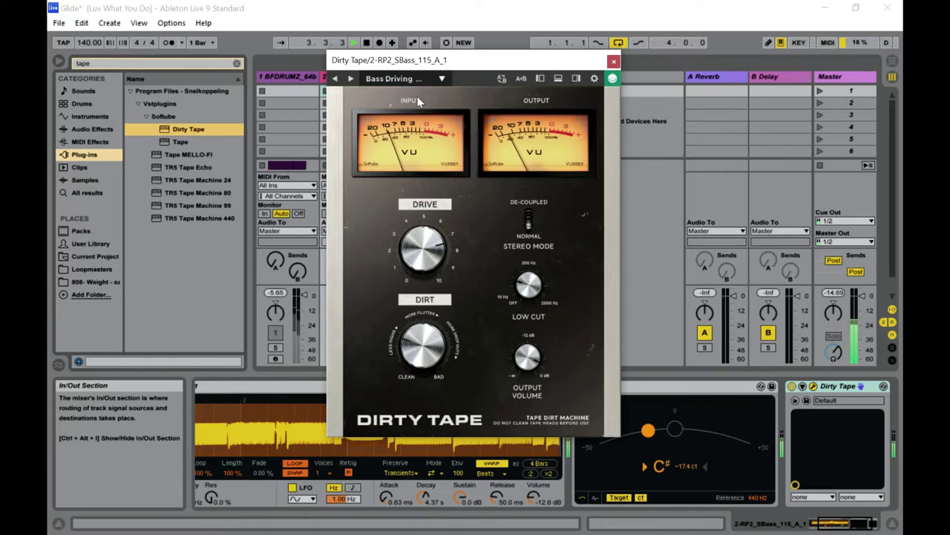
drag(441, 276, 418, 275)
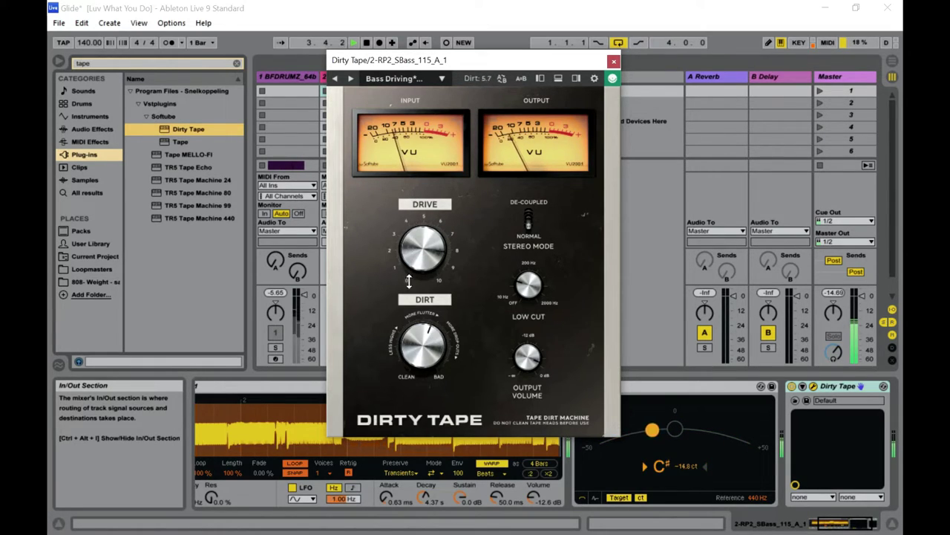
Step: Load the Synth Bass preset on the bass track, then set Drive to 7.1 and Low Cut between 10 Hz and 200 Hz
click(411, 79)
mouse_move(437, 99)
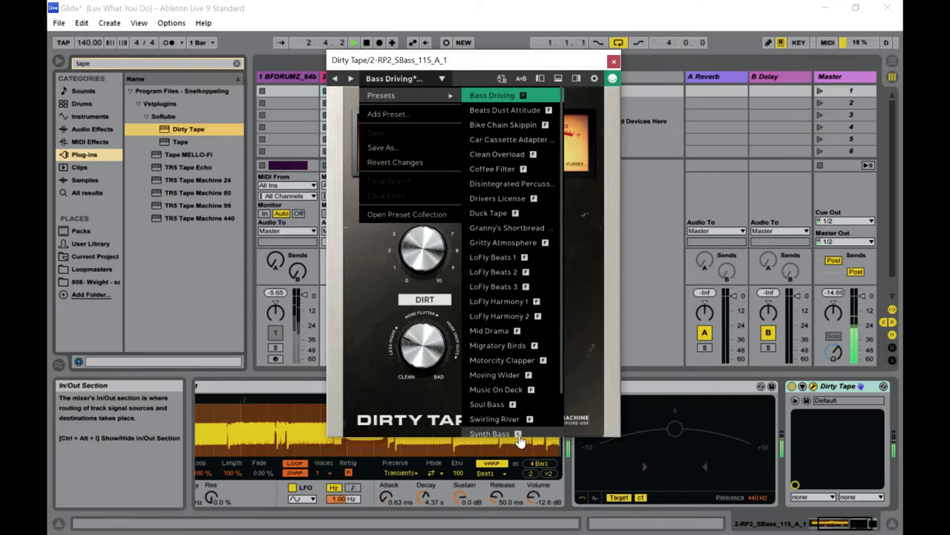
click(518, 433)
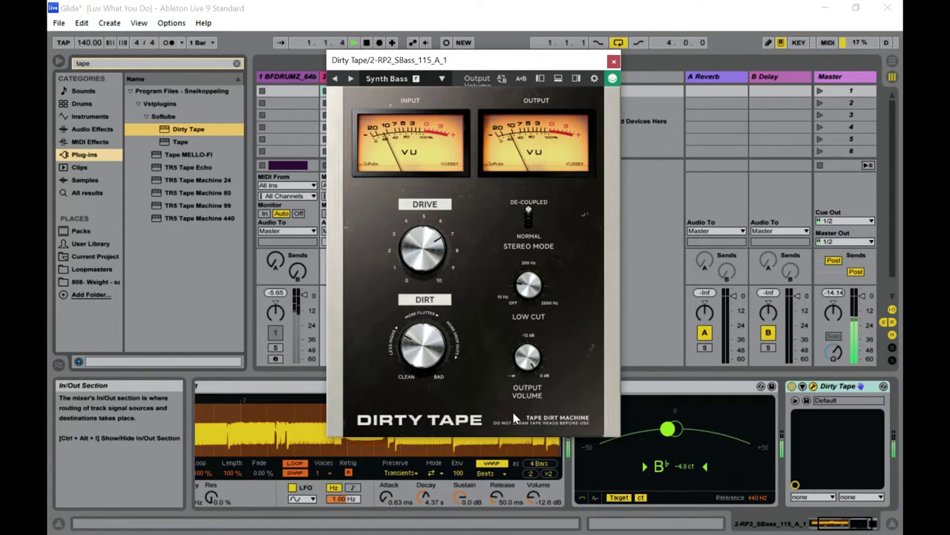
drag(434, 272, 402, 247)
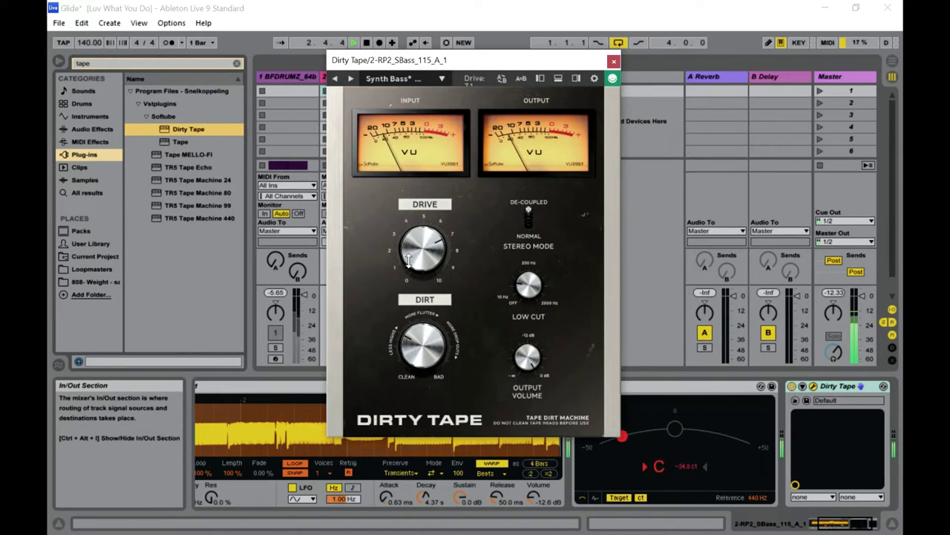
mouse_move(525, 294)
mouse_down()
mouse_move(521, 321)
mouse_move(515, 299)
mouse_up()
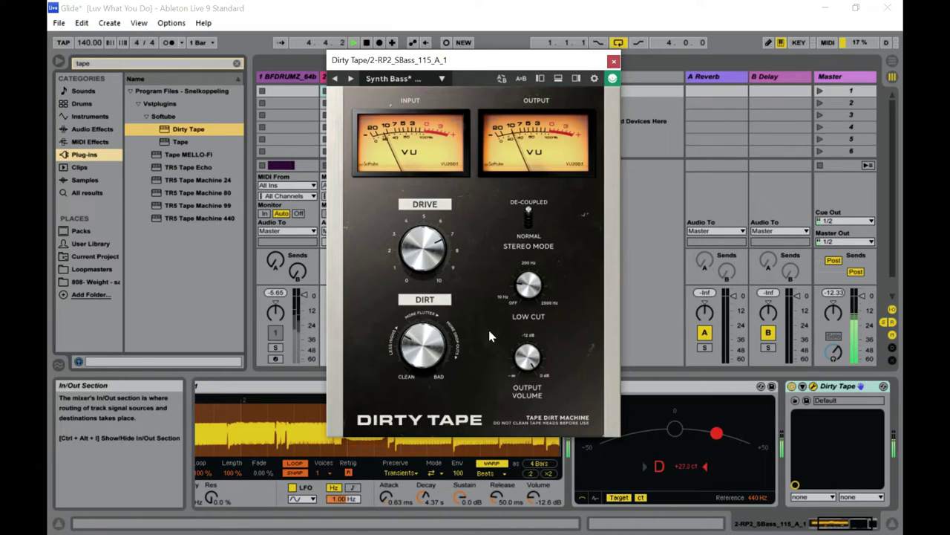
Step: Load the Soul Bass preset on the bass track and raise its Drive to 7.0
click(427, 80)
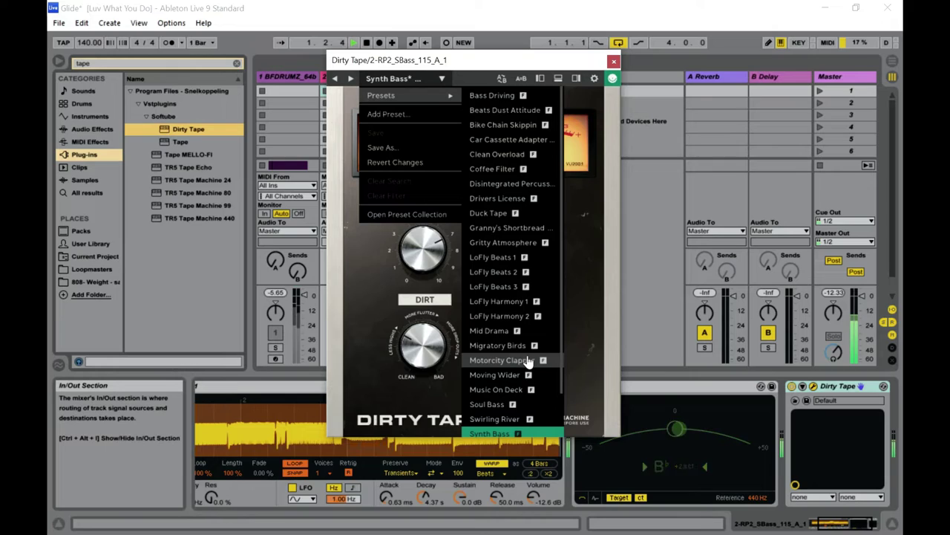
scroll(531, 352, down, 1)
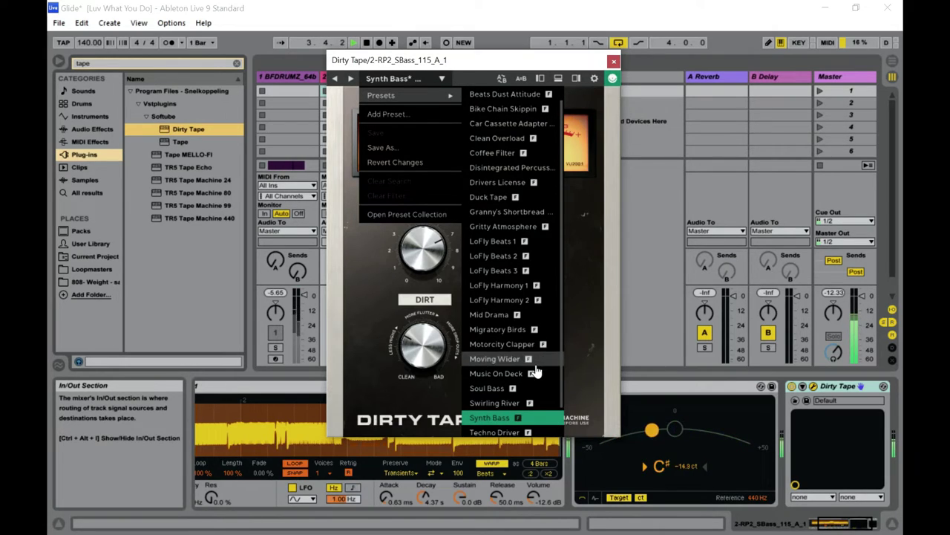
scroll(537, 374, down, 1)
scroll(540, 375, down, 1)
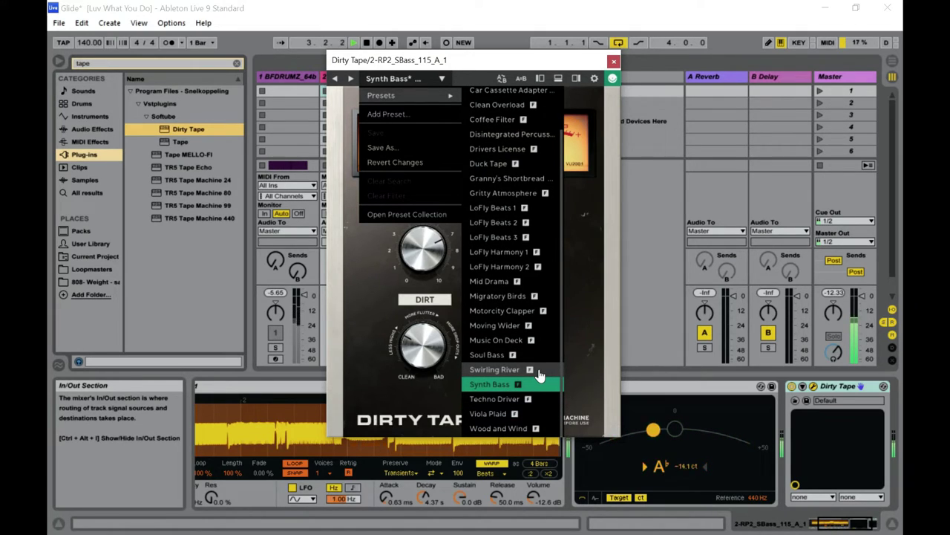
click(490, 356)
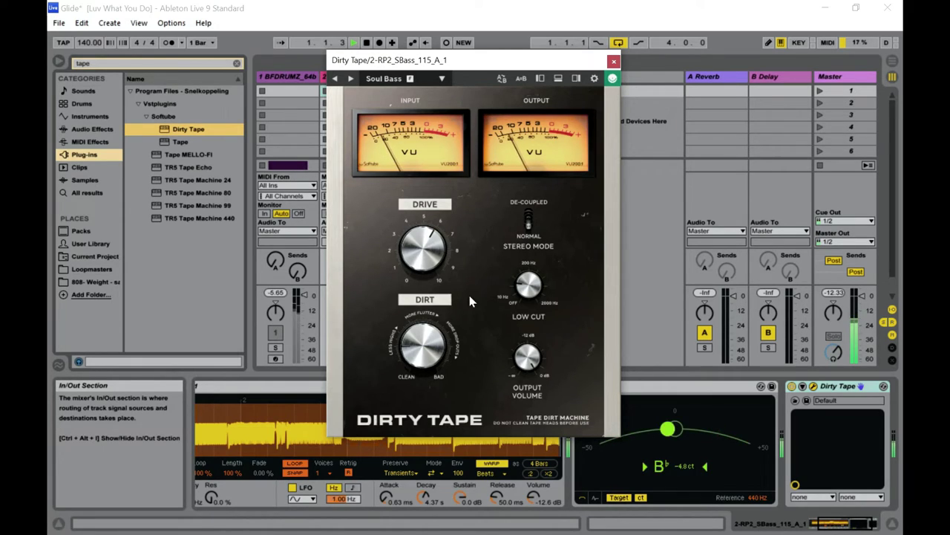
drag(429, 245, 422, 219)
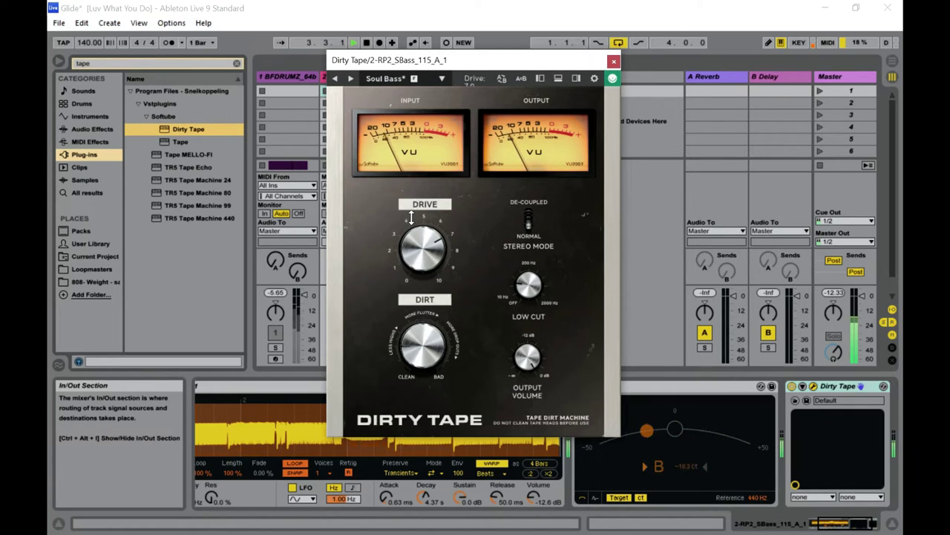
click(529, 296)
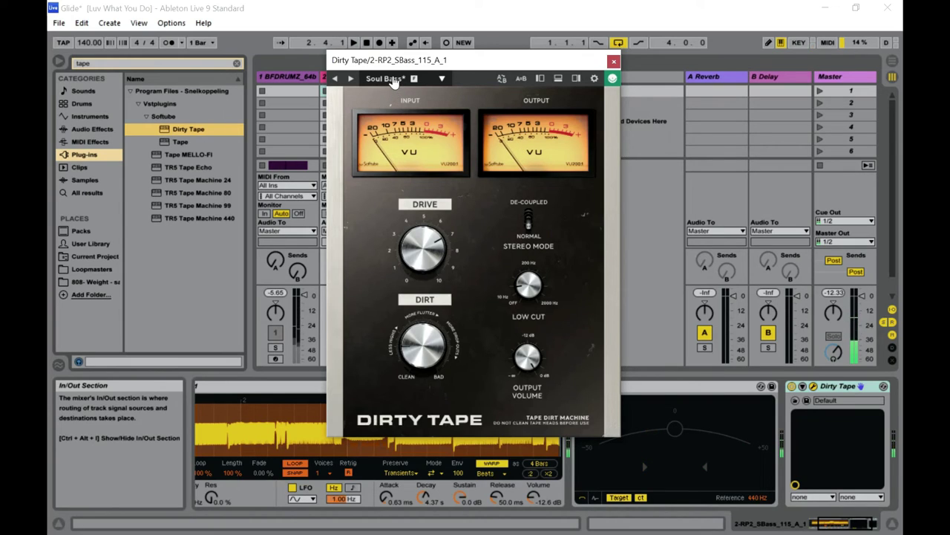
Step: Load the LoFly Beats 3 preset on the sampled bass track, nudge Low Cut, and audition Drive at about 7.1 and 5.7
click(392, 79)
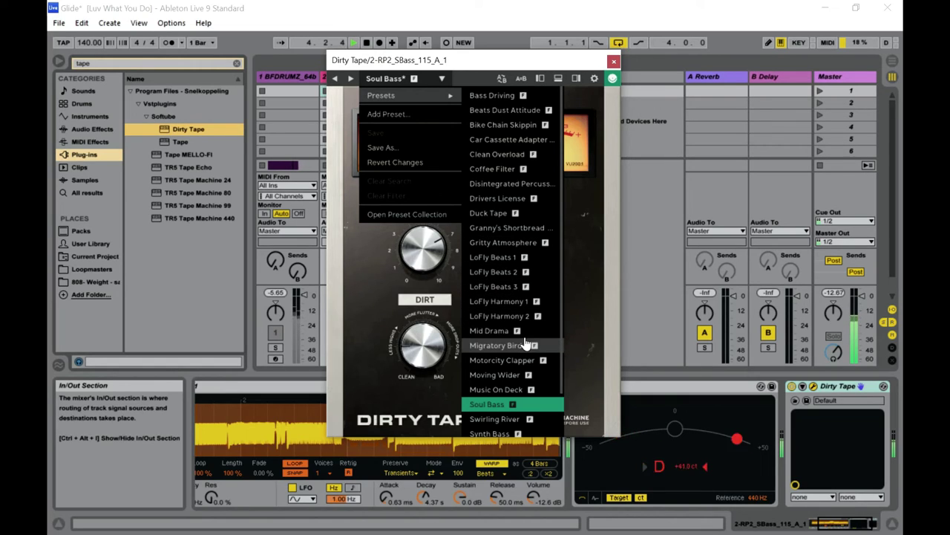
click(504, 287)
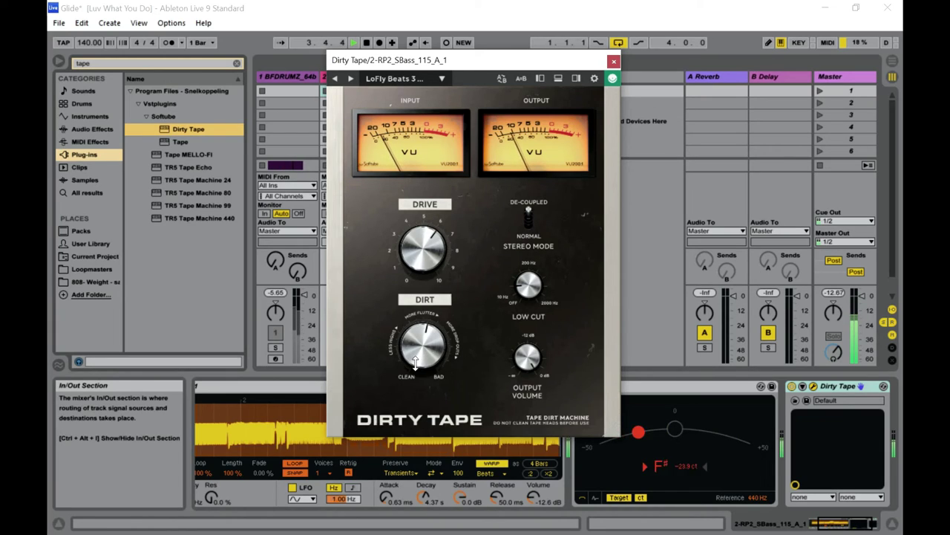
drag(421, 256, 420, 220)
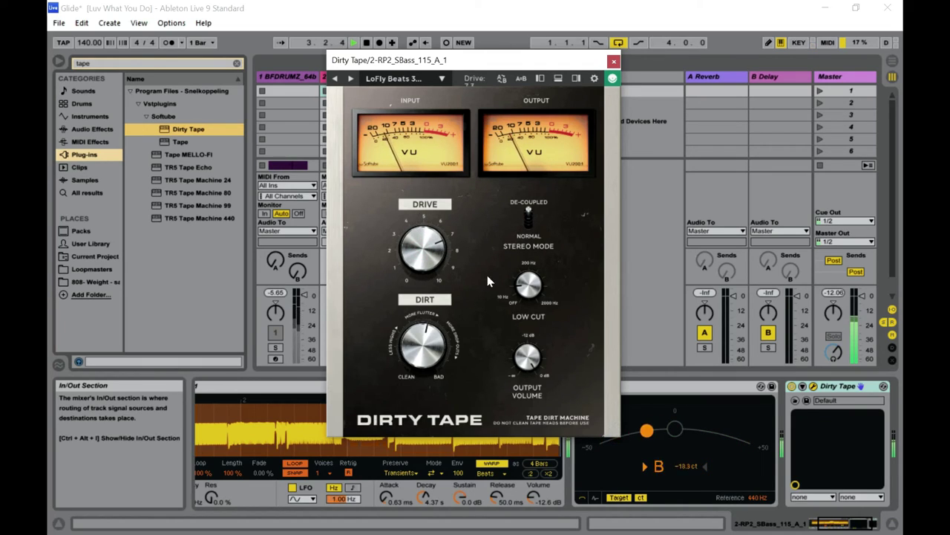
mouse_move(525, 278)
mouse_down()
mouse_move(526, 295)
mouse_move(519, 267)
mouse_move(519, 279)
mouse_up()
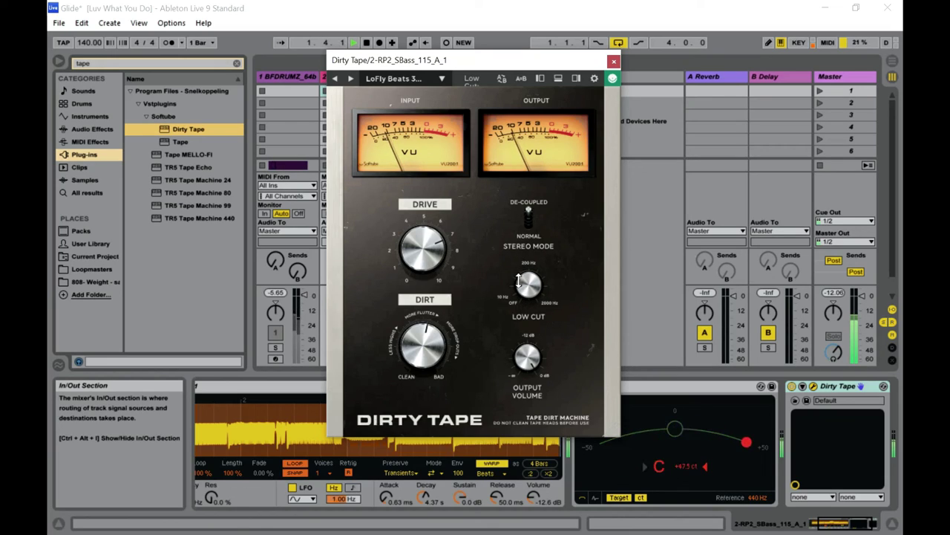
drag(427, 249, 421, 288)
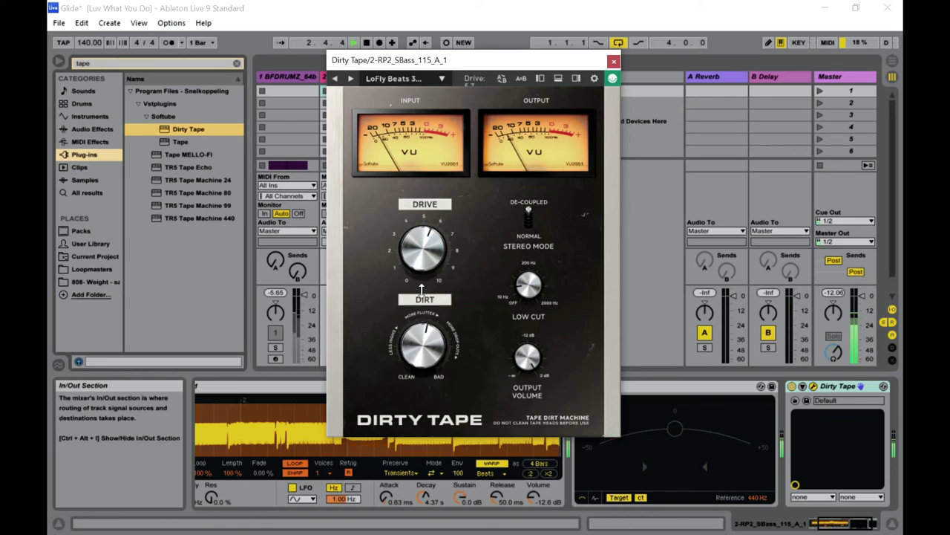
Step: Load the LoFly Harmony 2 preset into the sampled bass track's Dirty Tape
click(427, 78)
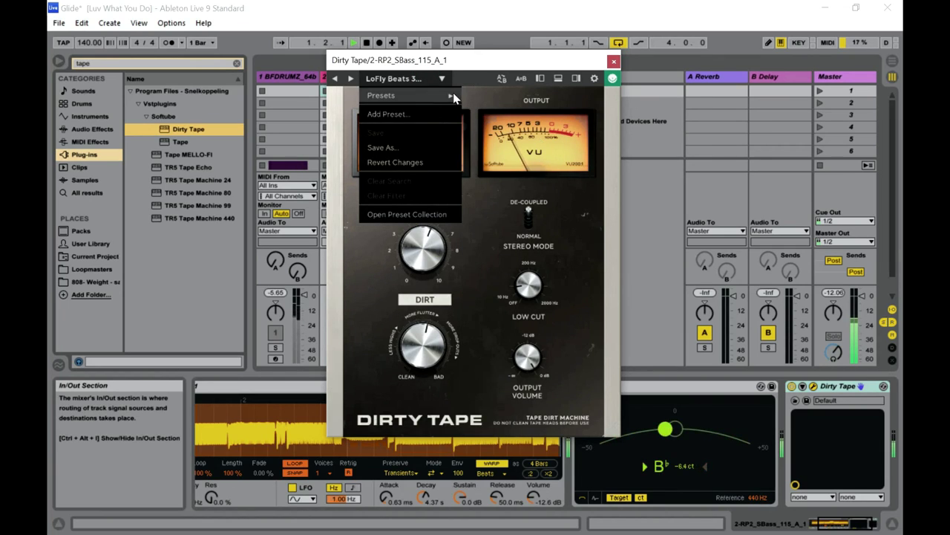
mouse_move(455, 98)
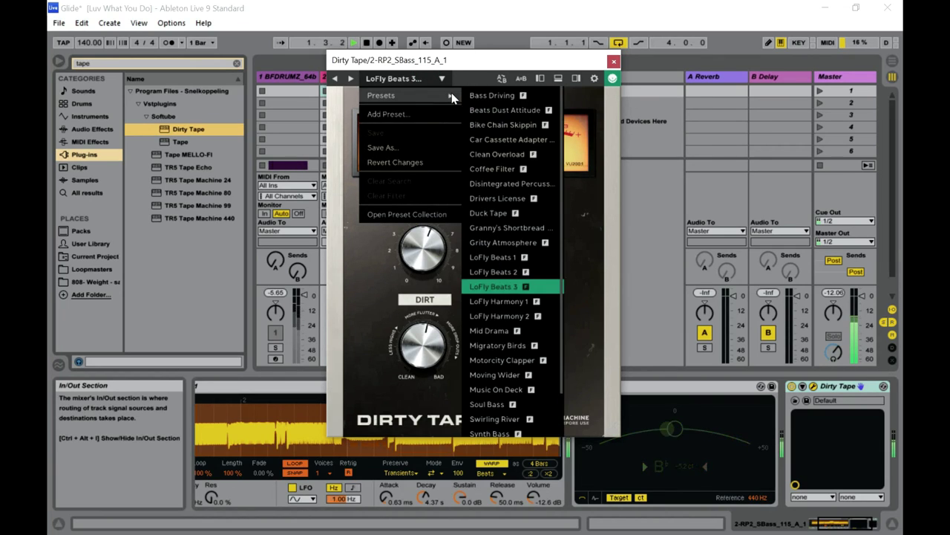
click(526, 318)
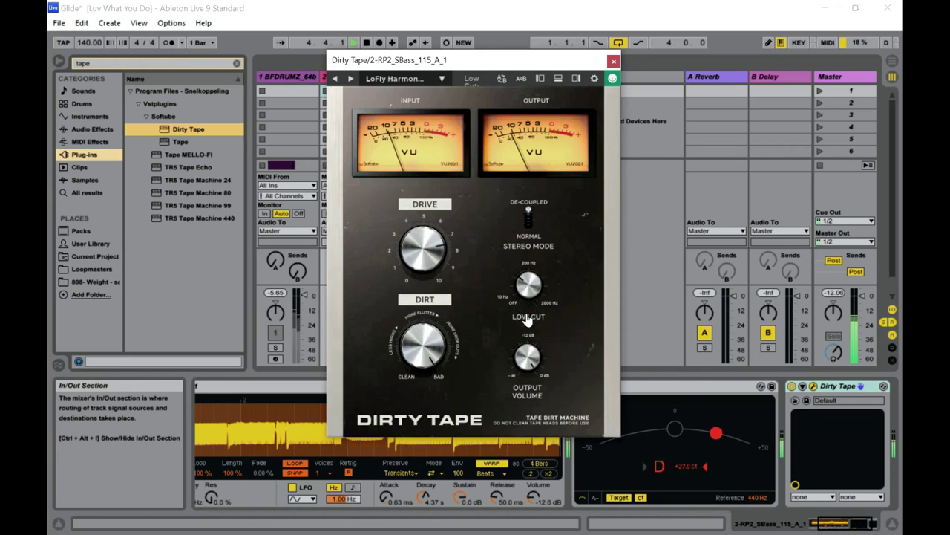